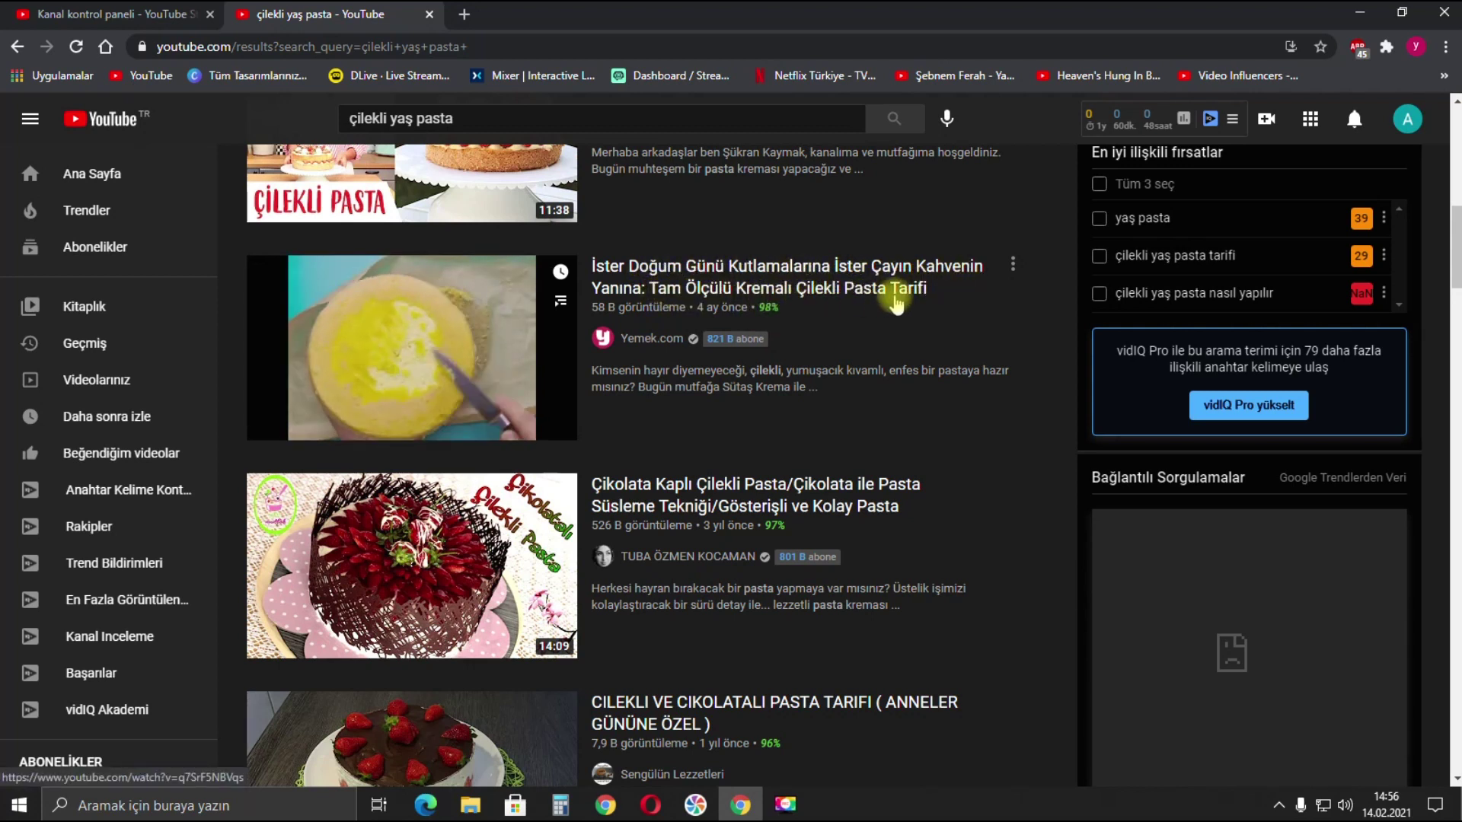
Review the çilekli yaş pasta search results and append "KOLAY YAŞ PASTA YAPIMI" to the end of the video title
{"action": "scroll", "coordinate": [1024, 411], "scroll_direction": "down", "scroll_amount": 7}
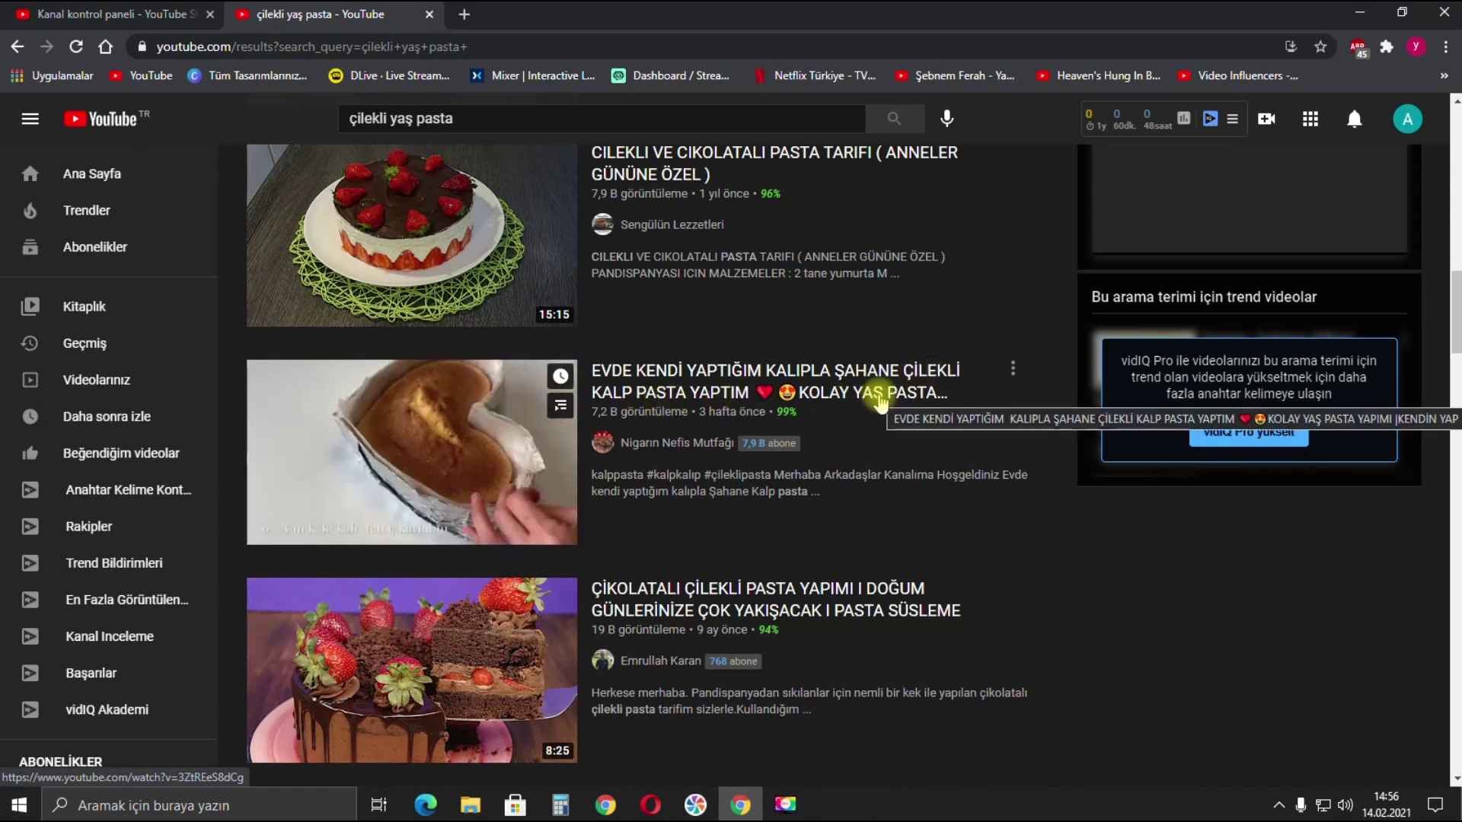
{"action": "left_click", "coordinate": [111, 23]}
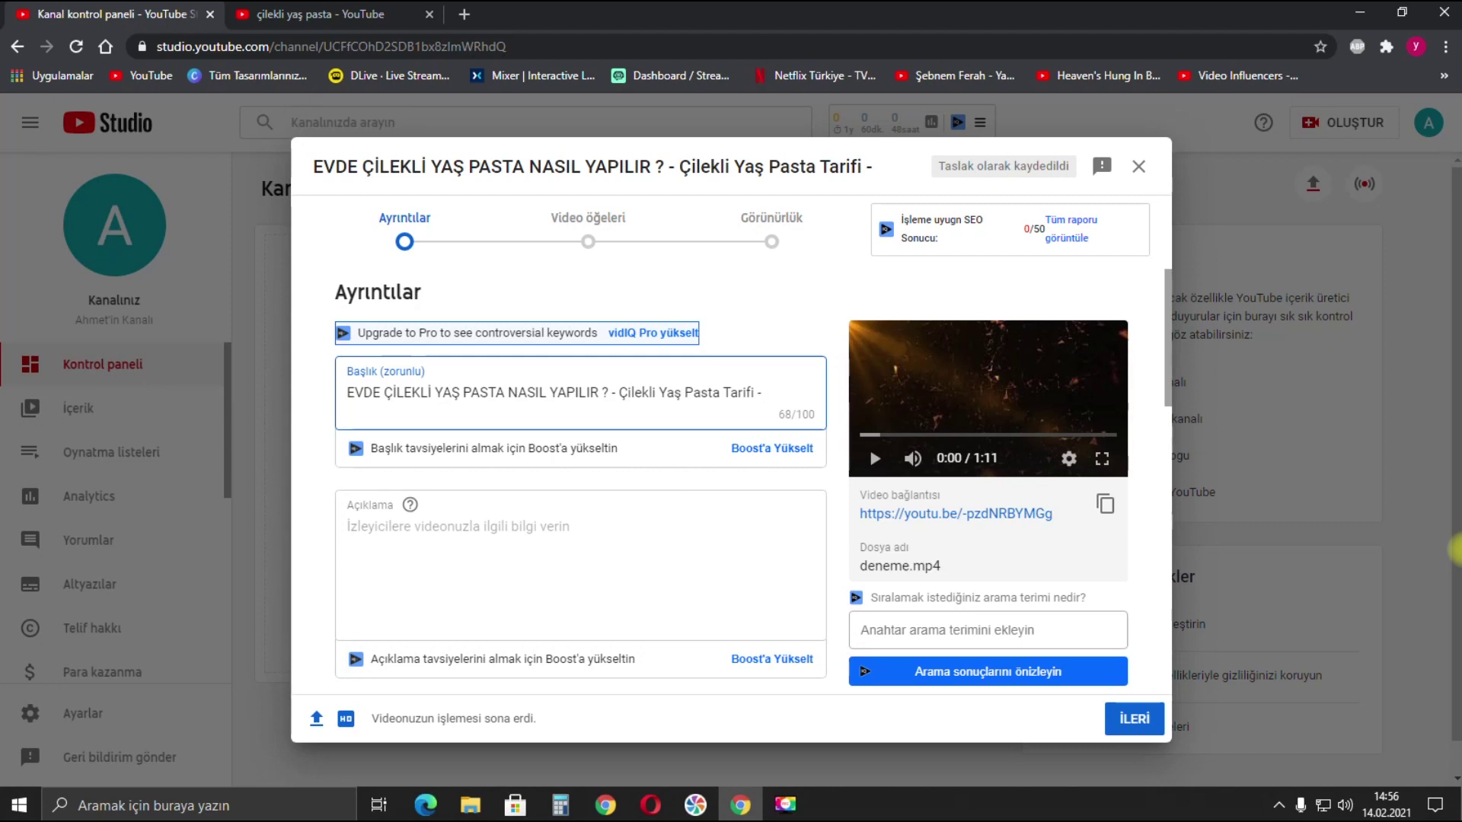
{"action": "type", "text": "KOLA"}
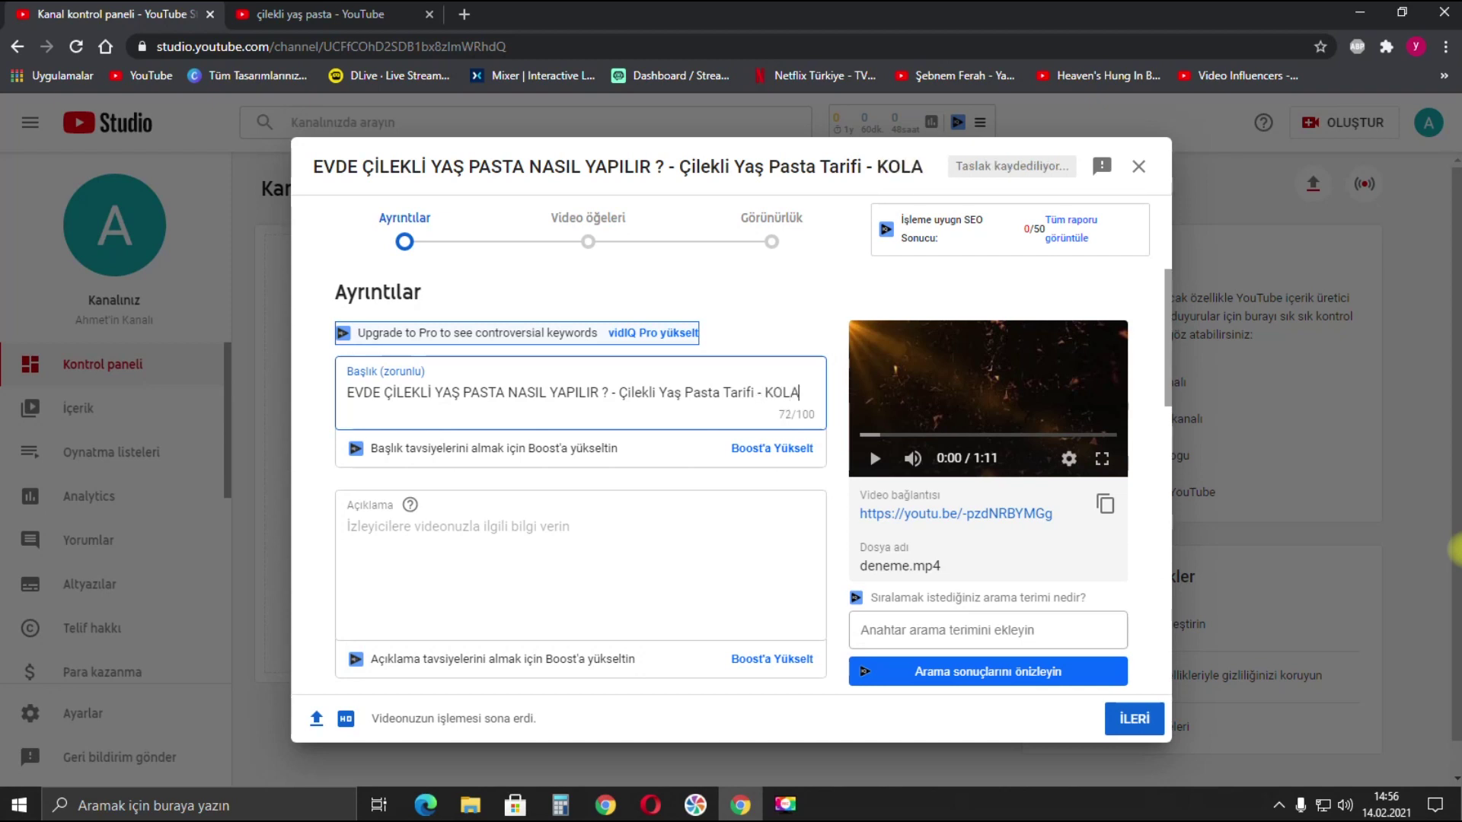
{"action": "type", "text": "Y YAŞ PAST"}
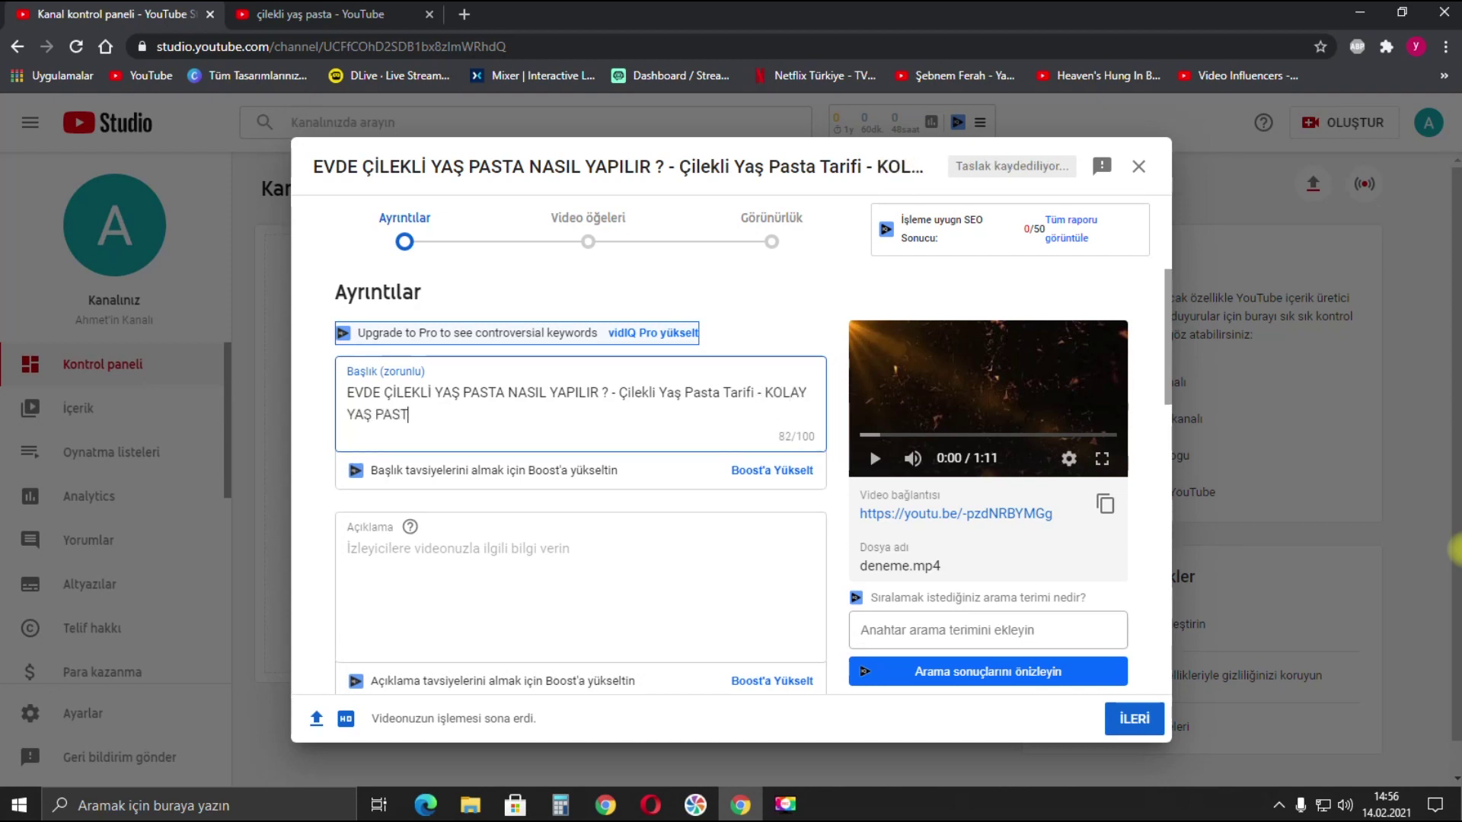
{"action": "type", "text": "A YAPIMI"}
{"action": "left_click", "coordinate": [757, 290]}
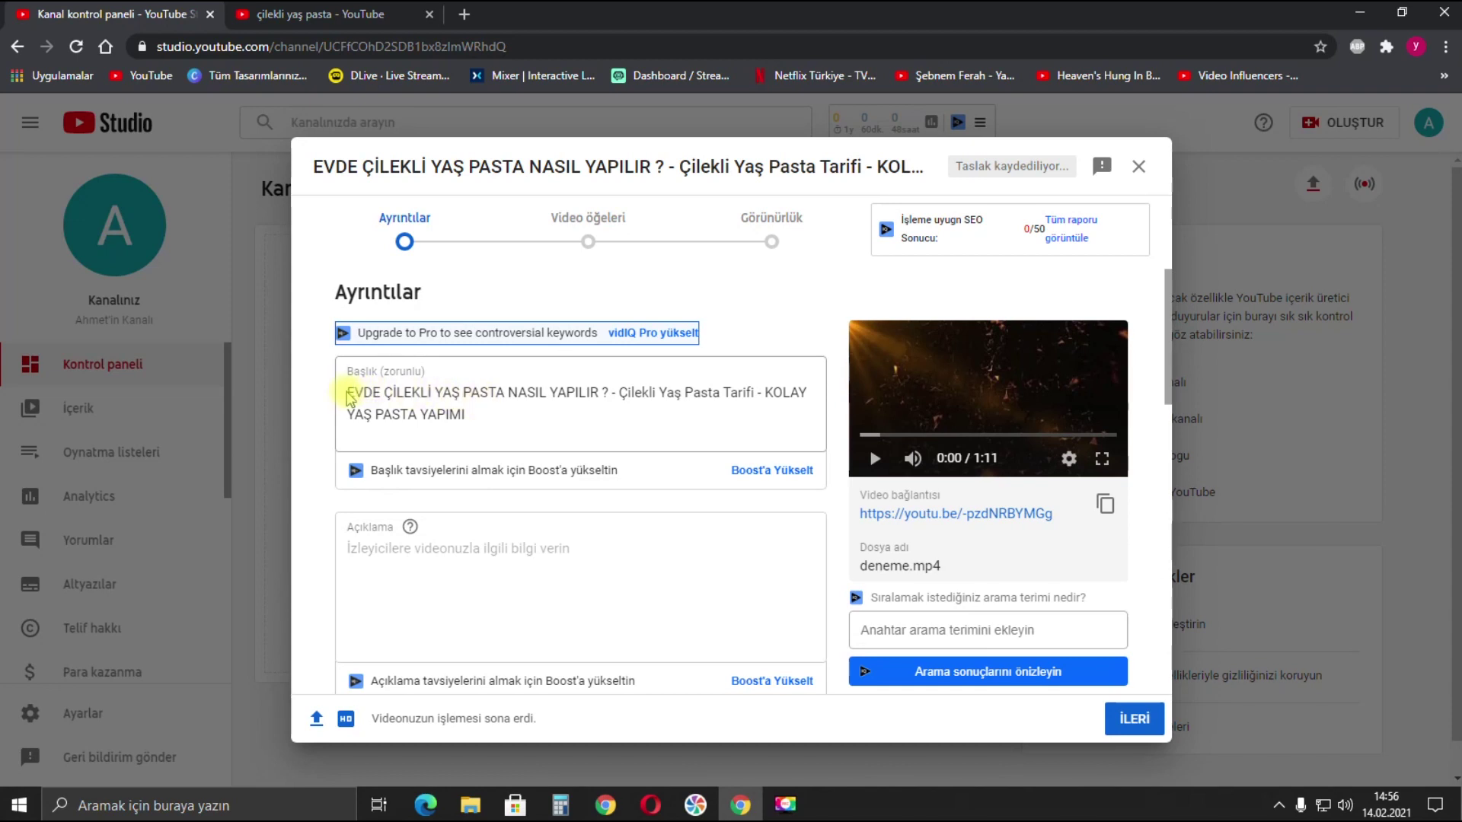
{"action": "left_click_drag", "start_coordinate": [349, 393], "coordinate": [757, 391]}
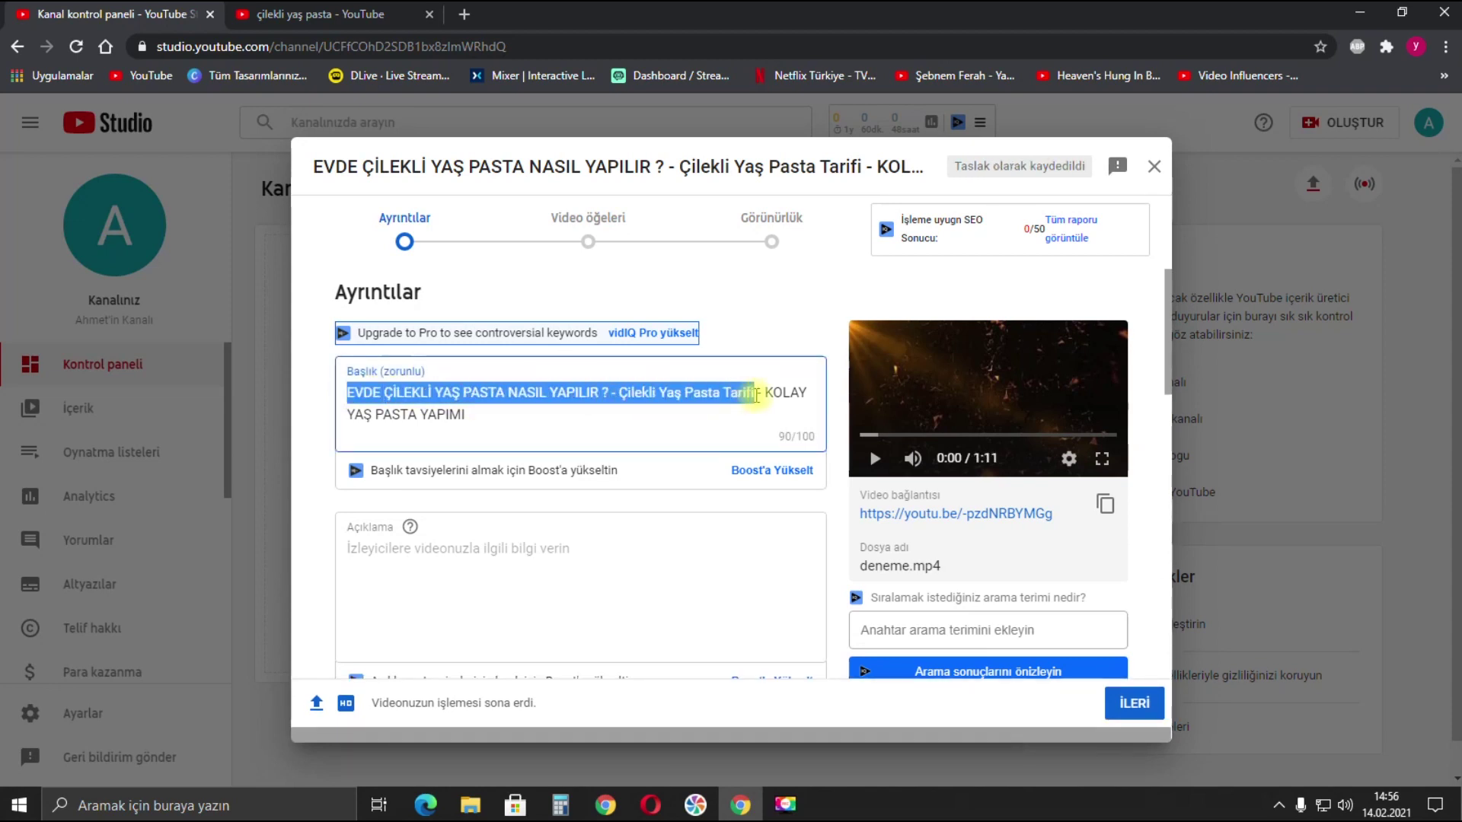
{"action": "left_click", "coordinate": [764, 392]}
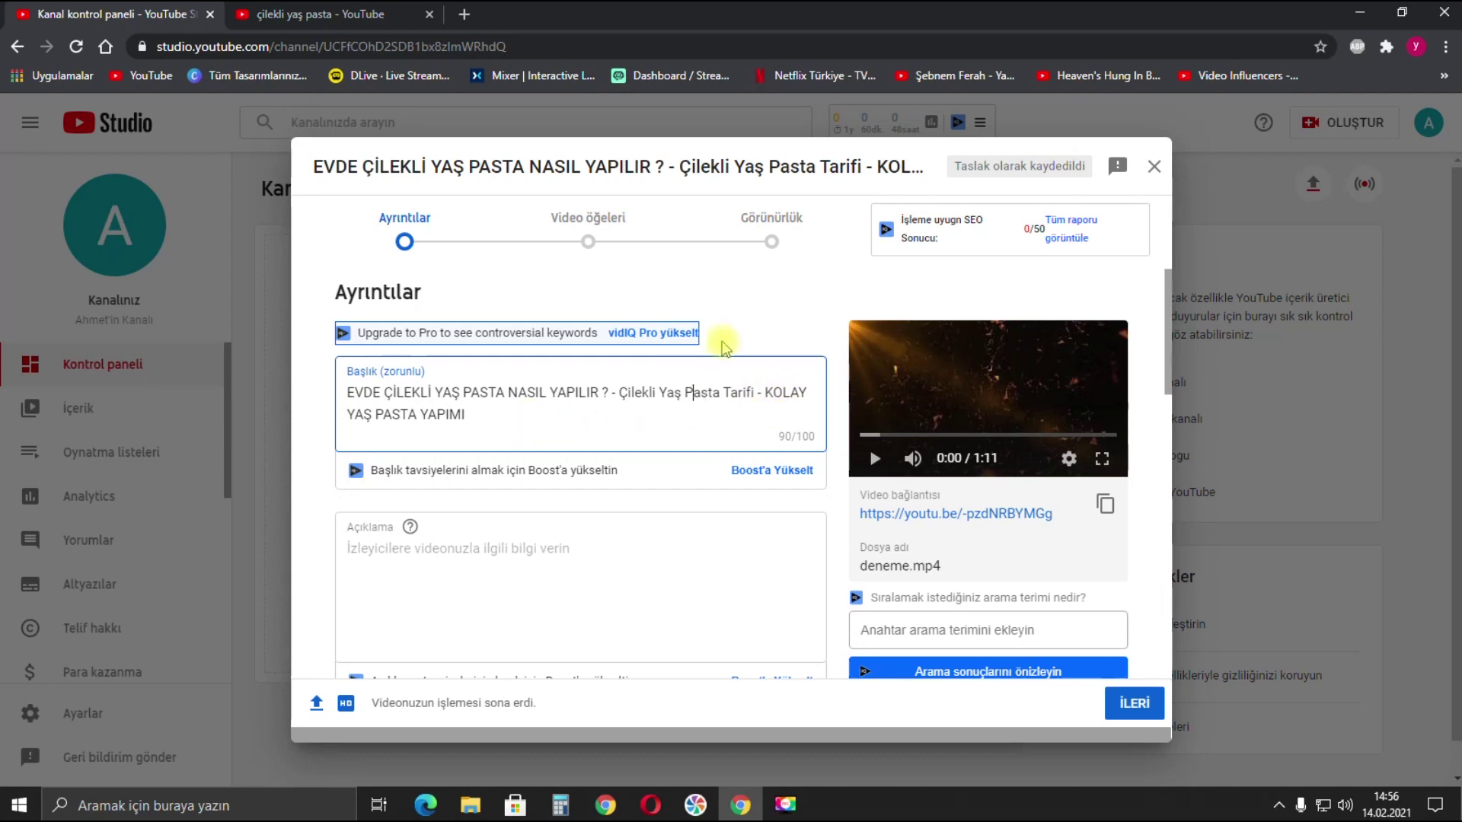
{"action": "left_click", "coordinate": [812, 312]}
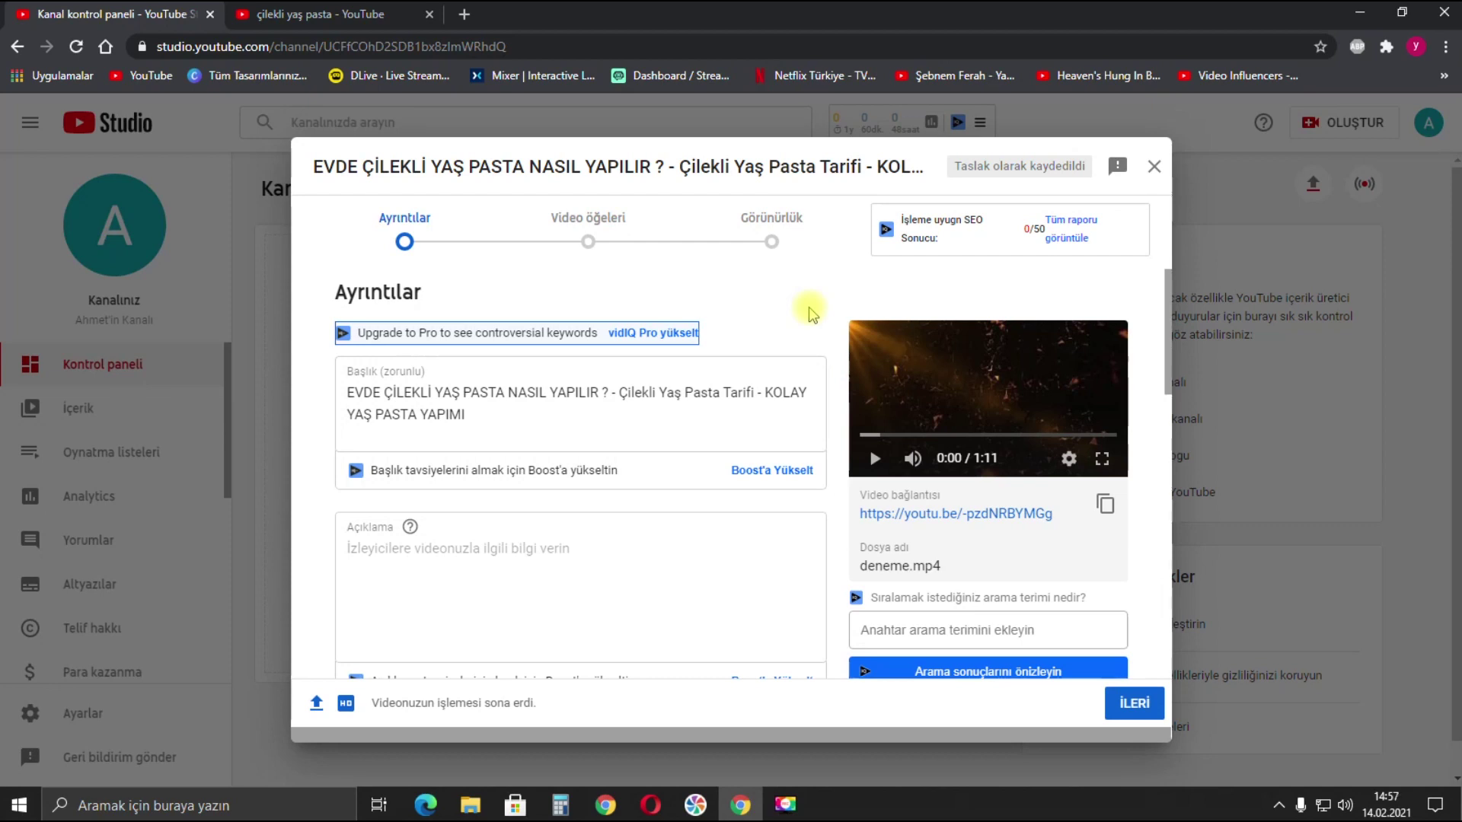
Begin the empty video description with the keyword phrase "Yaş pasta çilekli tarif,"
{"action": "scroll", "coordinate": [499, 441], "scroll_direction": "down", "scroll_amount": 1}
{"action": "left_click", "coordinate": [465, 465]}
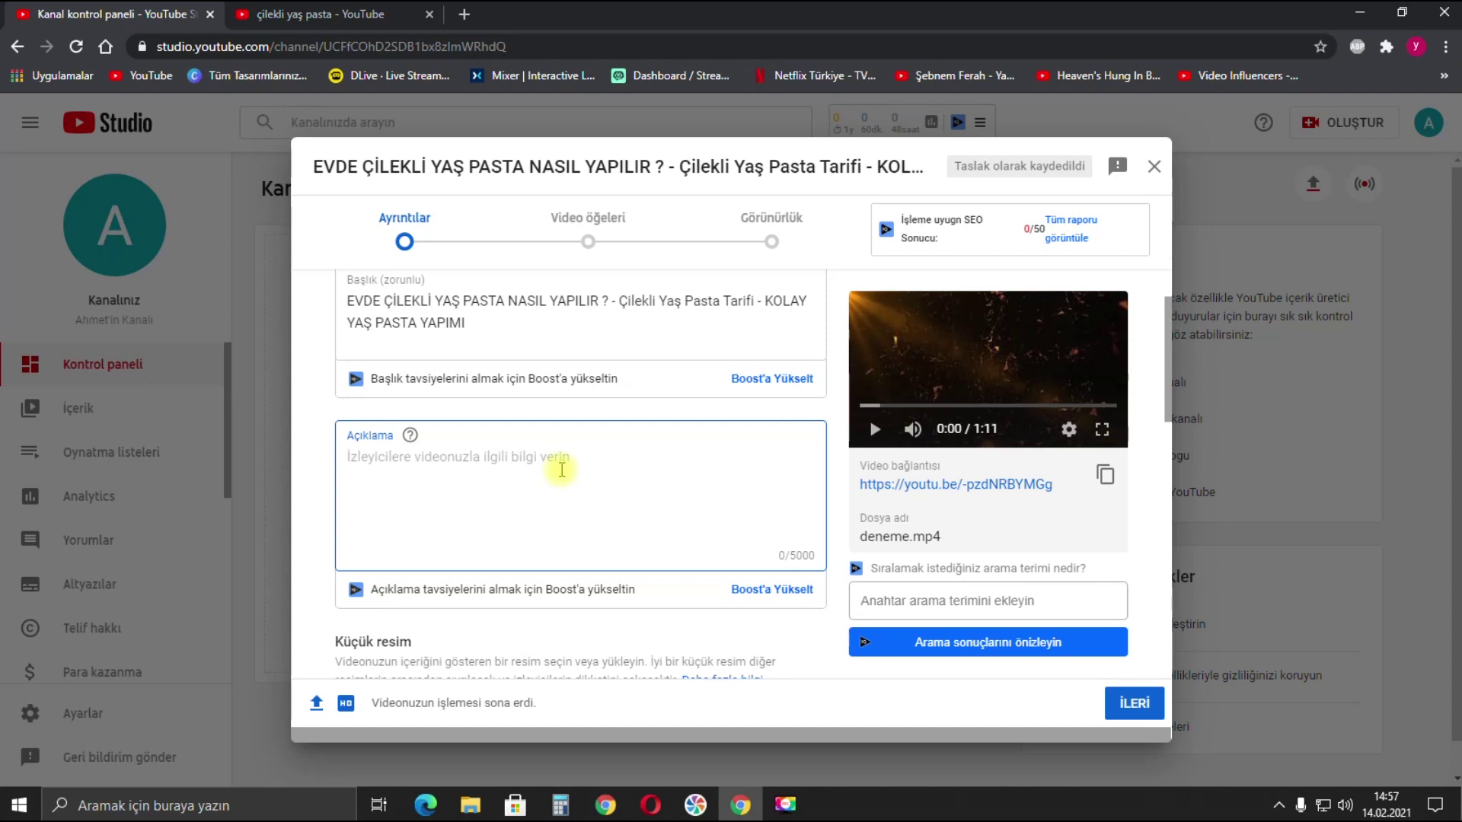
{"action": "left_click_drag", "start_coordinate": [490, 329], "coordinate": [344, 301]}
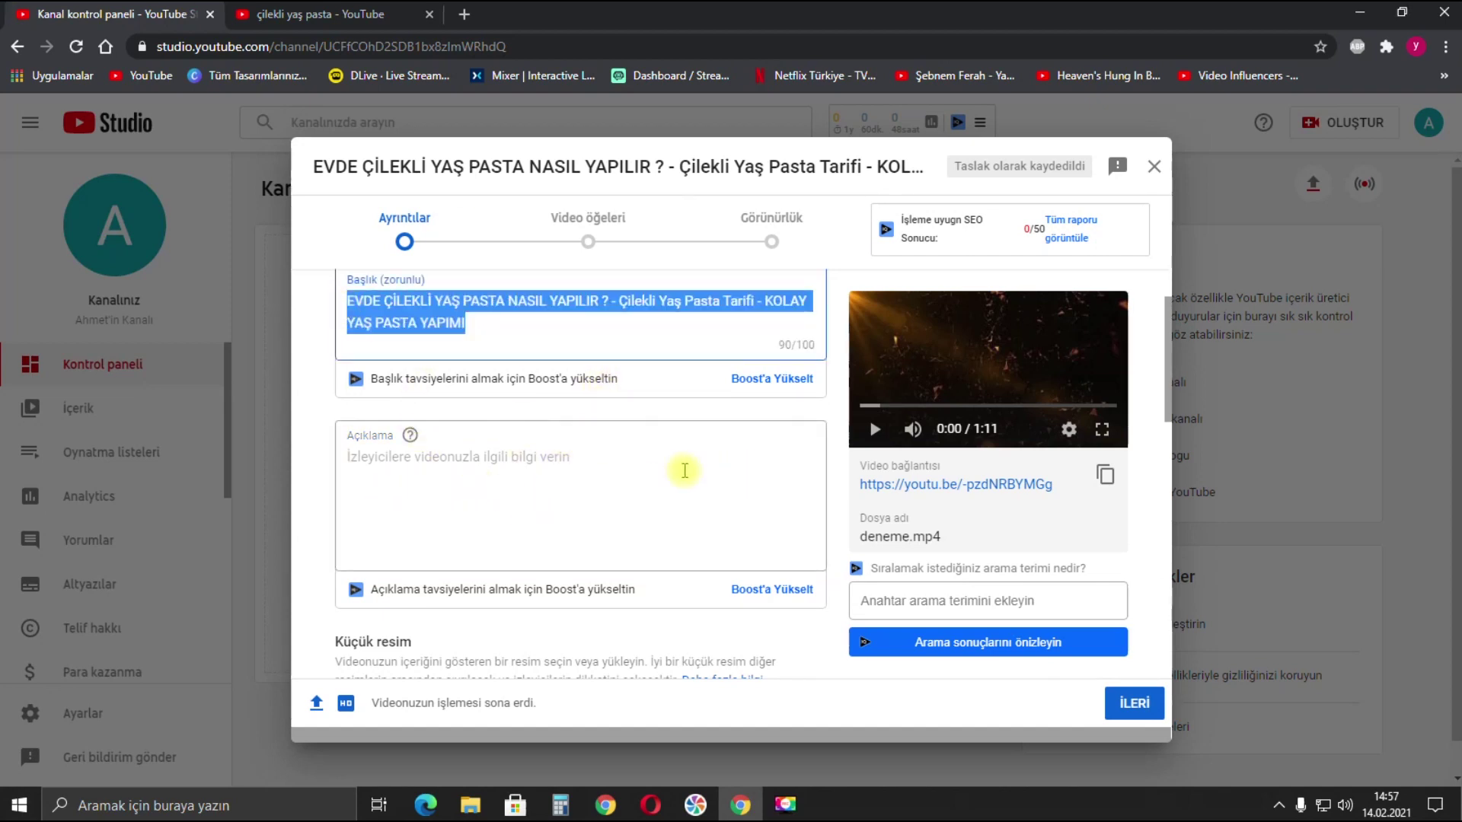
{"action": "left_click", "coordinate": [318, 435]}
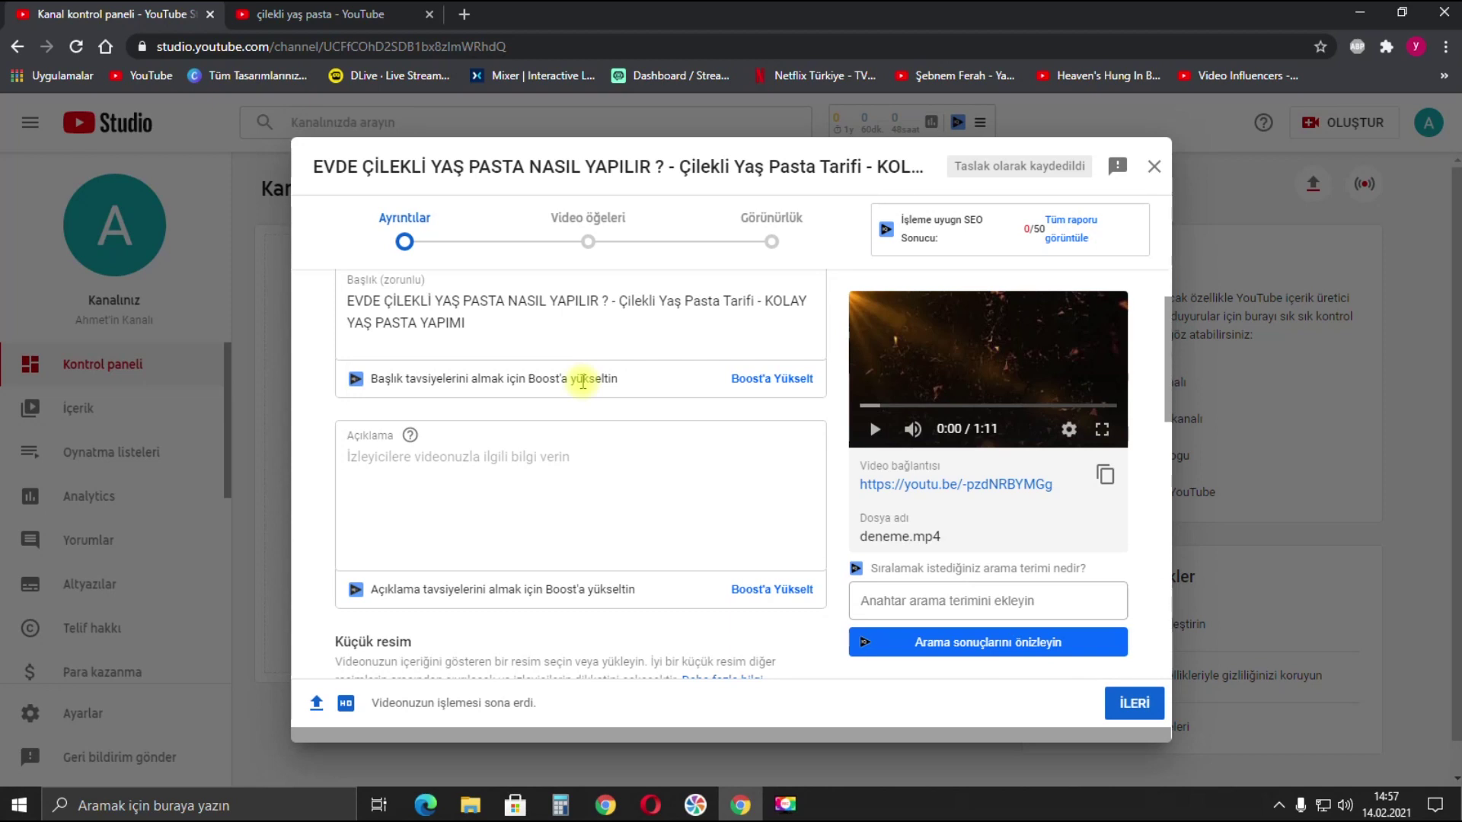
{"action": "left_click", "coordinate": [427, 459]}
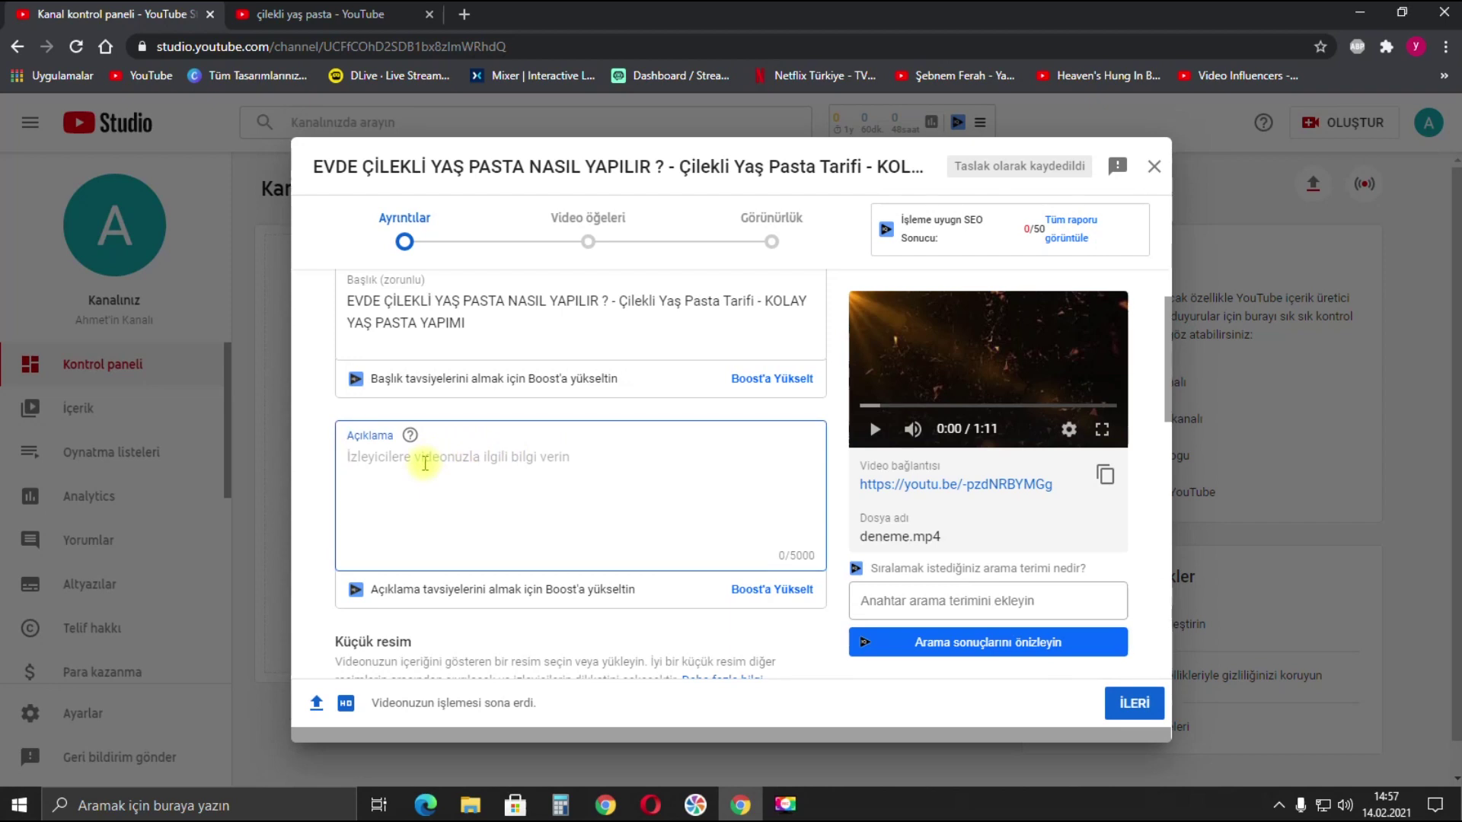
{"action": "type", "text": "Y"}
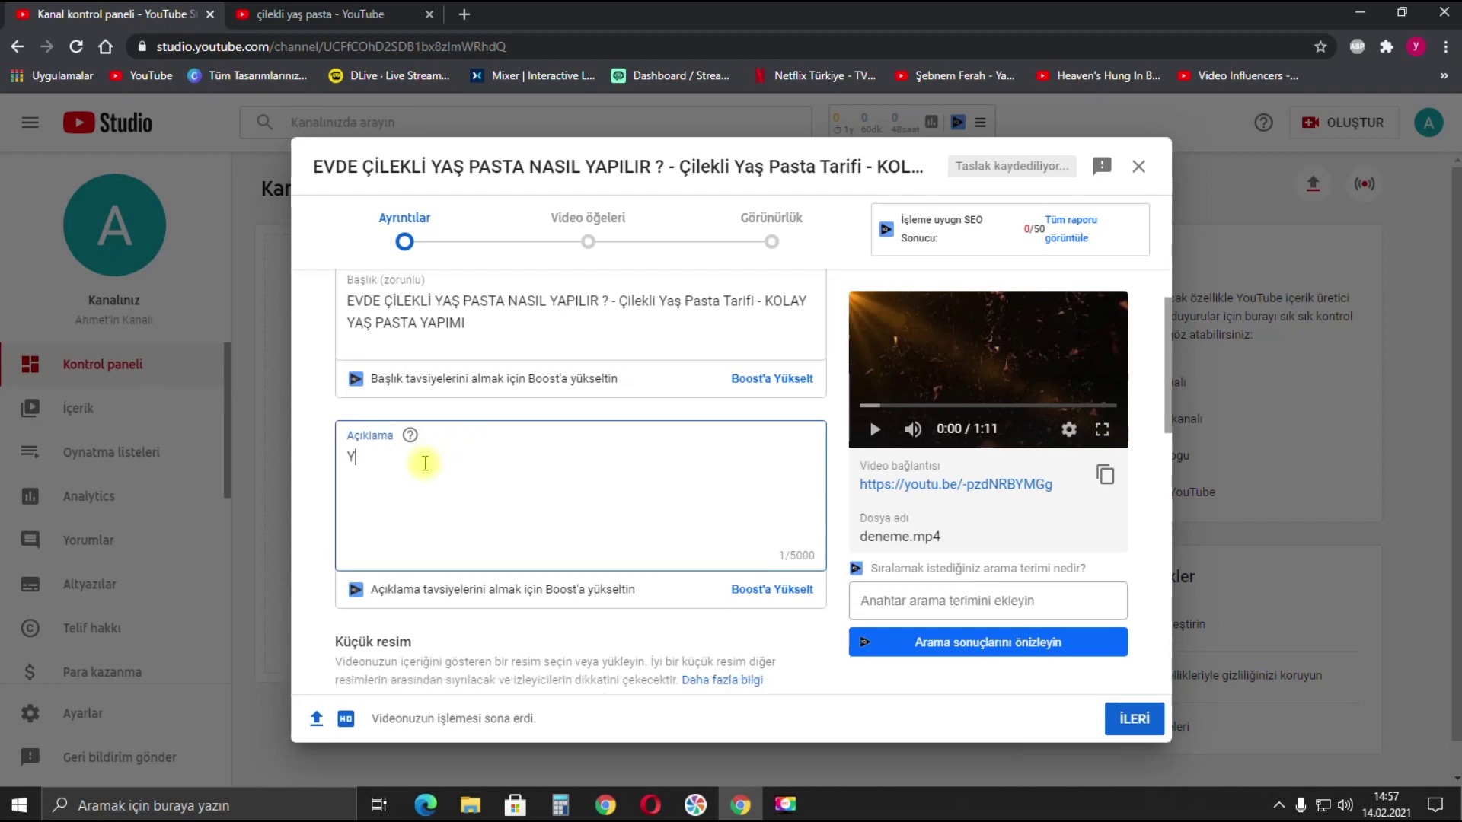
{"action": "type", "text": "aş pasta çilekli tarif,"}
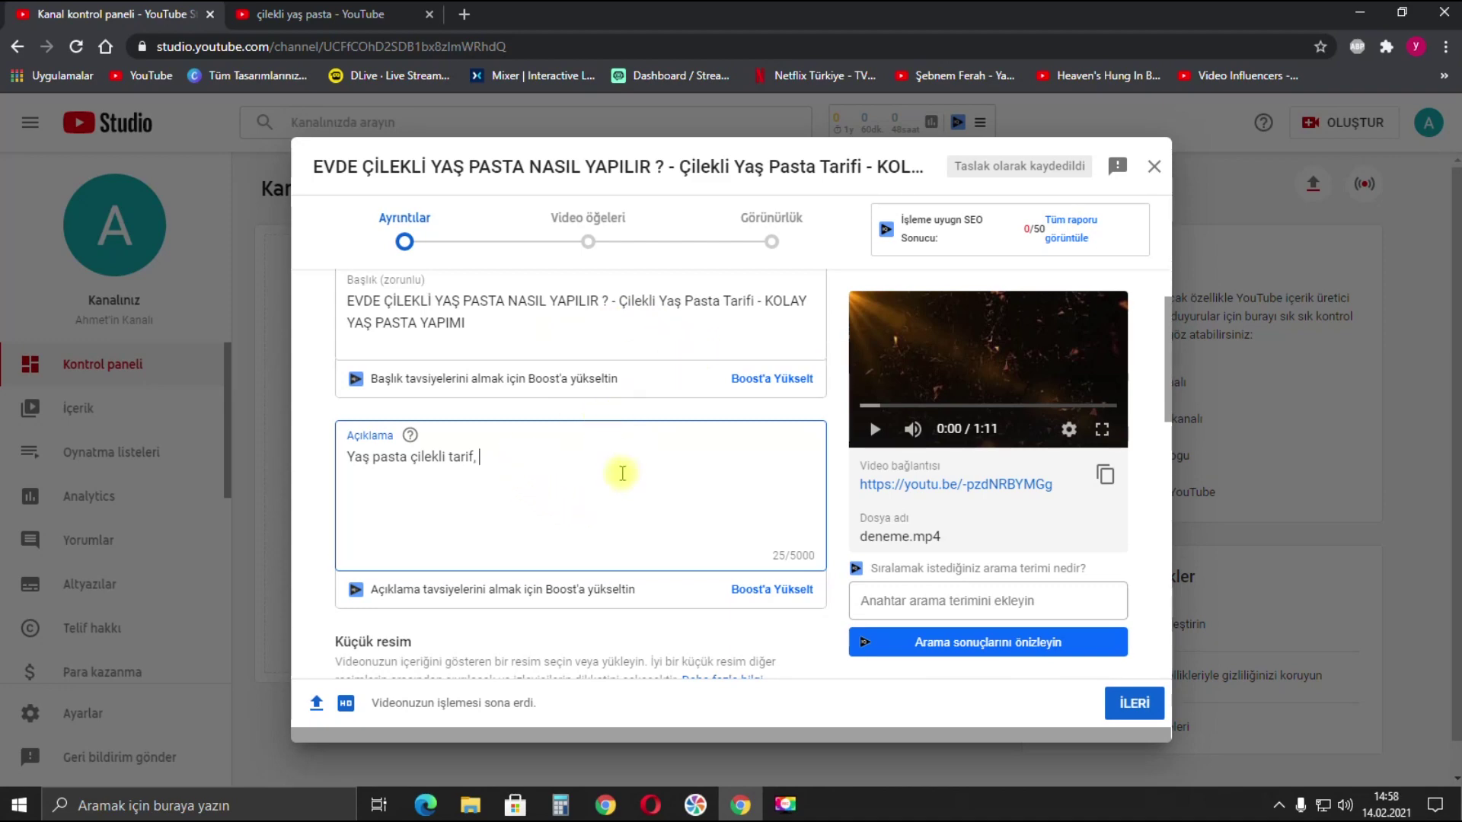
Review the search results and append "Kremalı çilekli yaş pasta yapılışı, çilekli yaş pasta yapılışı, yaş pasta tarifleri" and "kolay/evde yaş pasta nasıl yapılır" to the description
{"action": "left_click", "coordinate": [303, 17]}
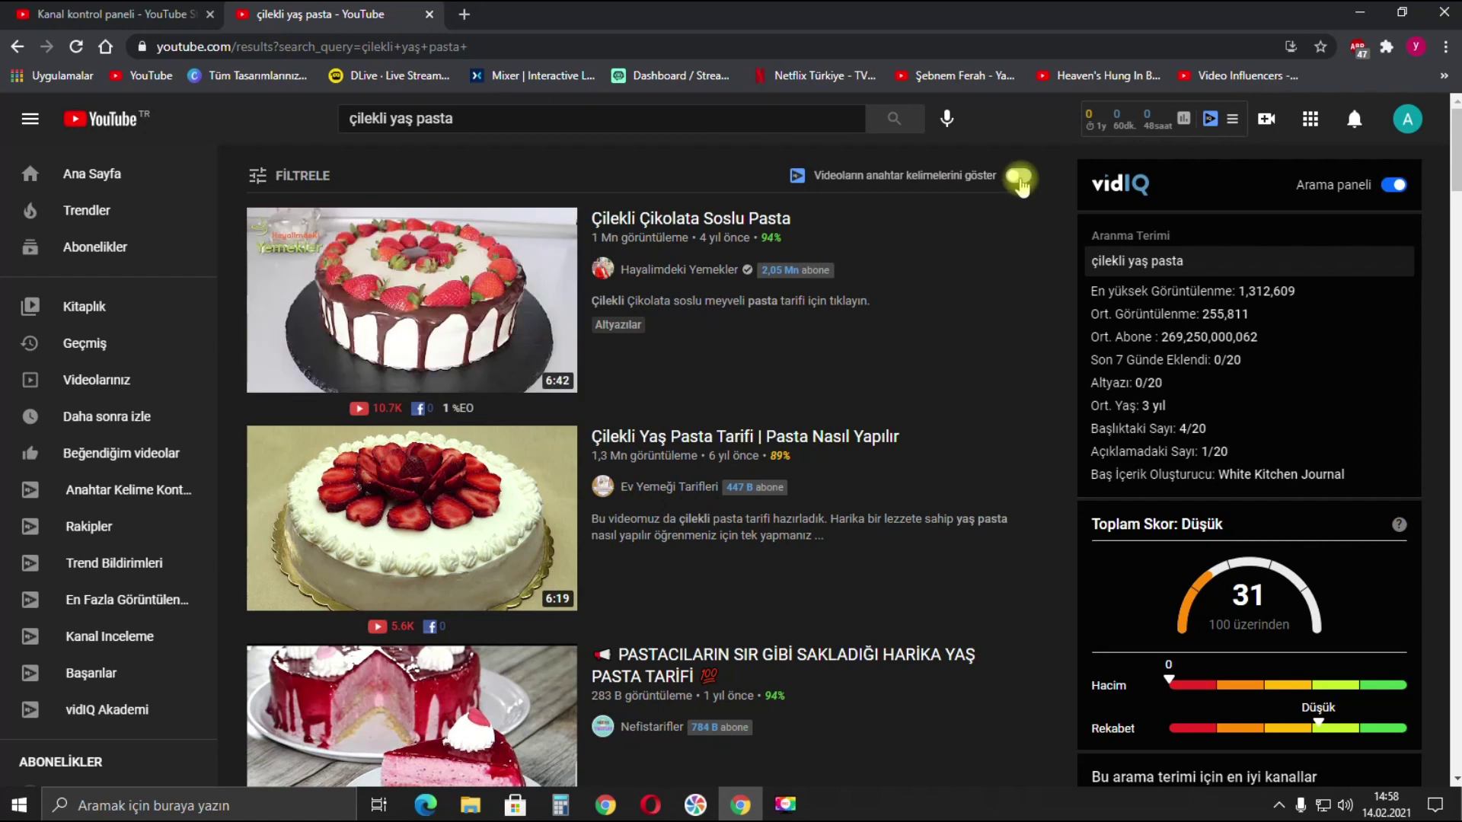
{"action": "scroll", "coordinate": [996, 396], "scroll_direction": "down", "scroll_amount": 1}
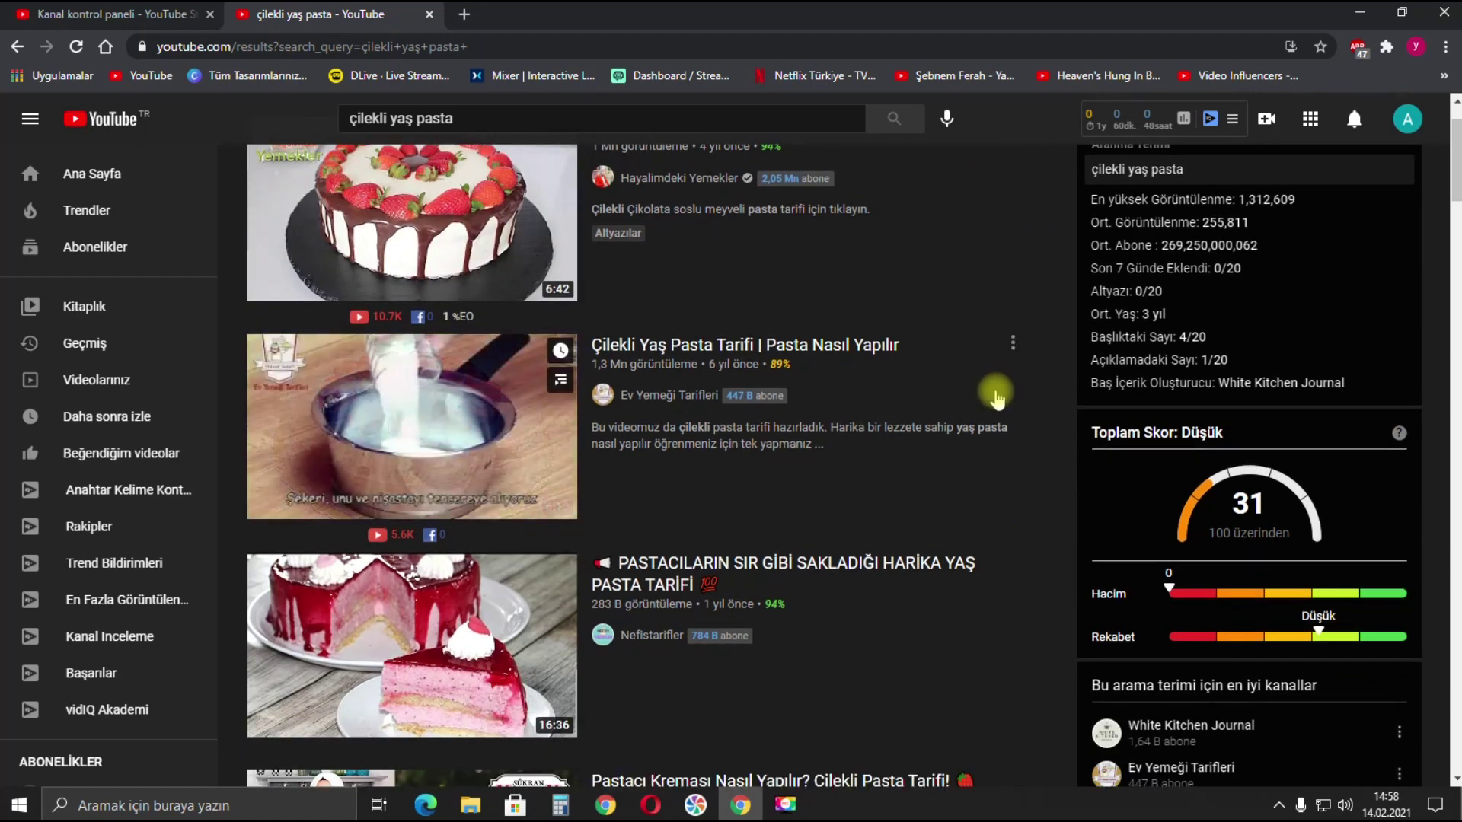
{"action": "scroll", "coordinate": [996, 396], "scroll_direction": "down", "scroll_amount": 6}
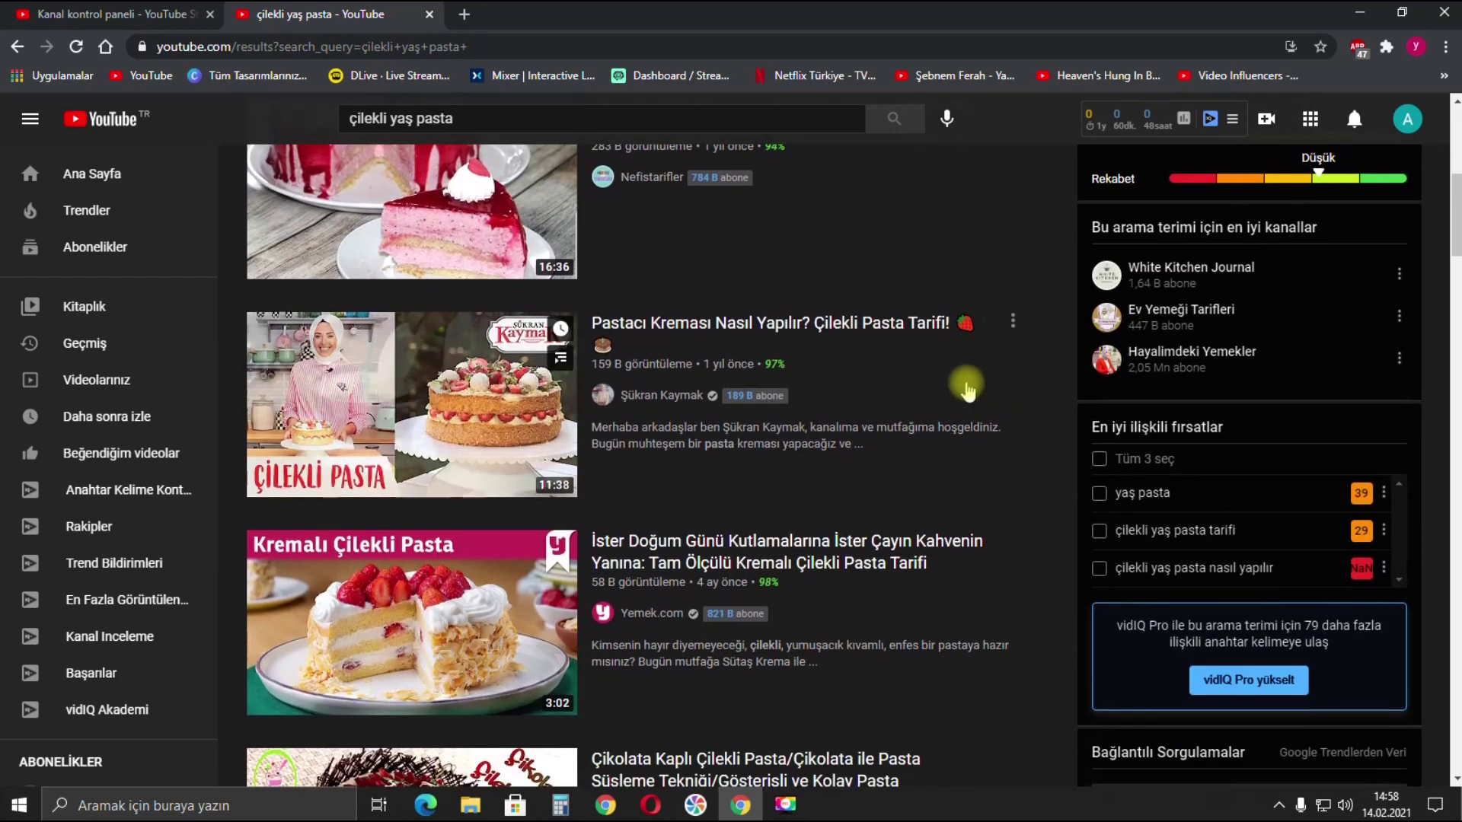
{"action": "left_click", "coordinate": [126, 17]}
{"action": "type", "text": "Kremalı çilekli yaş pasta yapılışı, çilekli yaş pasta yapılışı, yaş pasta tarifleri,"}
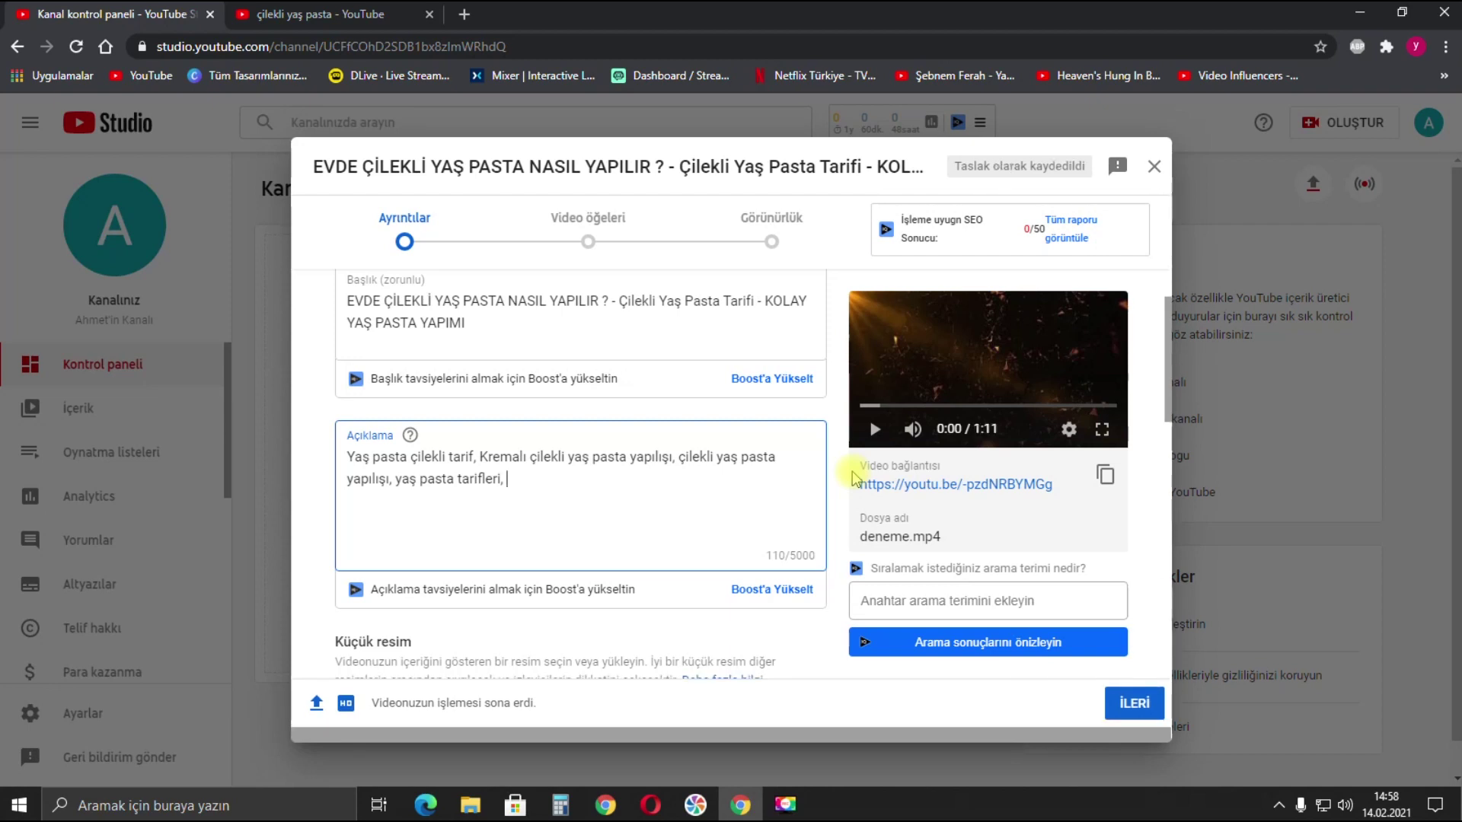
{"action": "type", "text": "kolay yaş pasta nasıl yapılır, evde yaş pasta nasıl yapılır"}
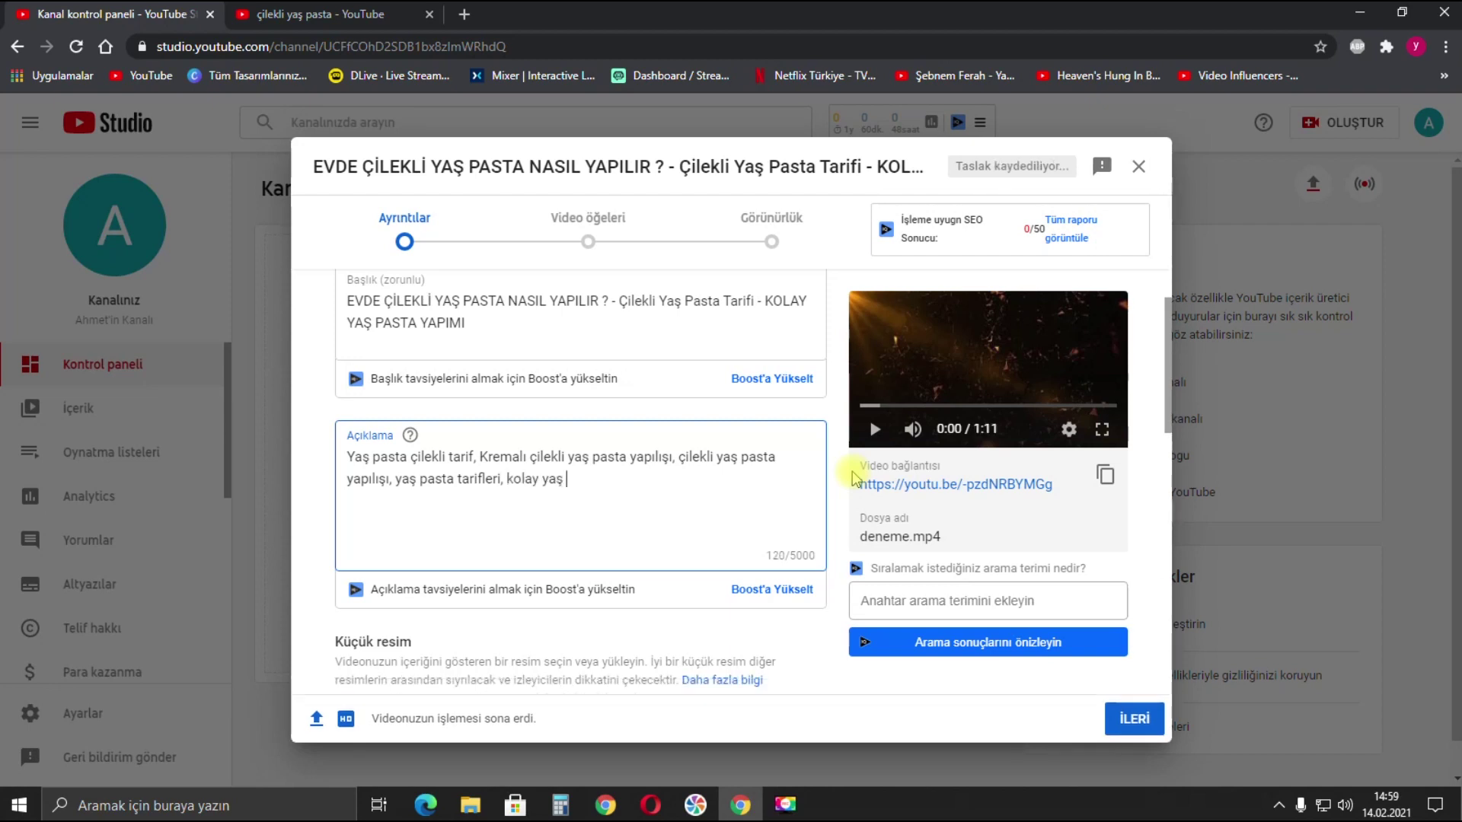
Move the phrase "Evde yaş pasta nasıl yapılır," from the end of the description to its start and remove the trailing comma
{"action": "left_click", "coordinate": [347, 457]}
{"action": "type", "text": "Evde yaş pasta nasıl yapılır,"}
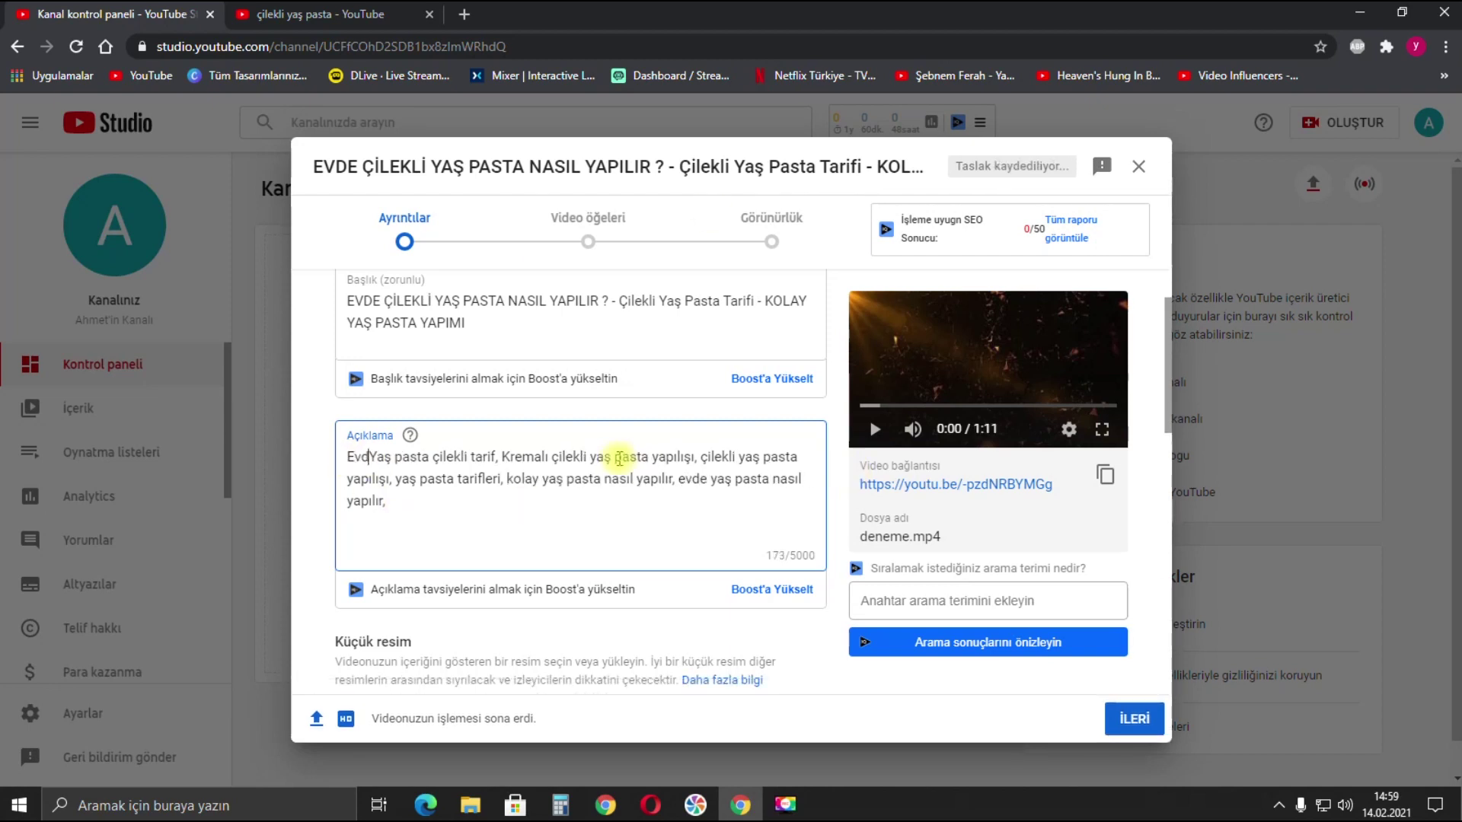
{"action": "left_click_drag", "start_coordinate": [573, 502], "coordinate": [390, 501]}
{"action": "key", "text": "BackSpace"}
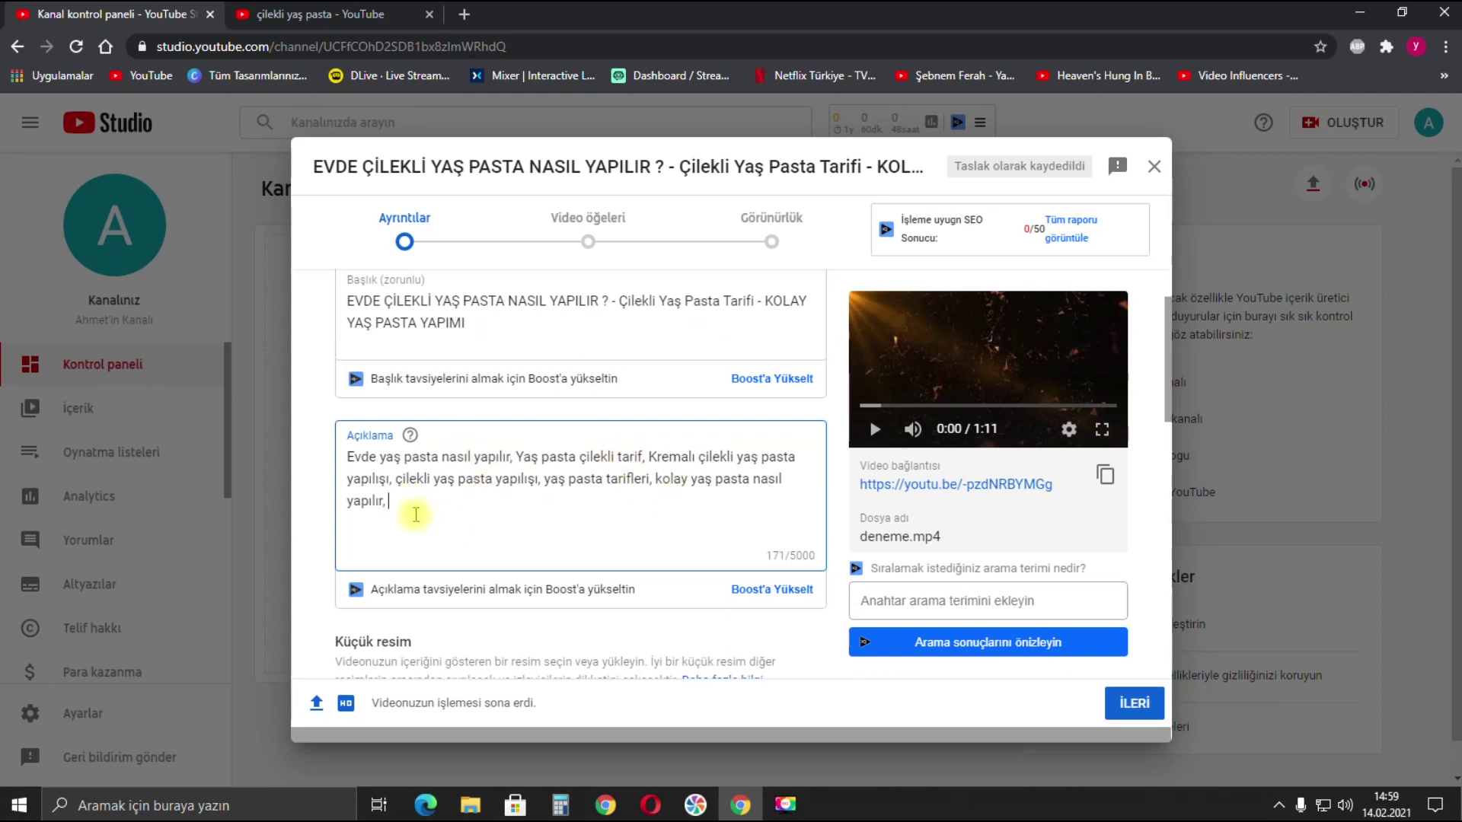
{"action": "type", "text": "....."}
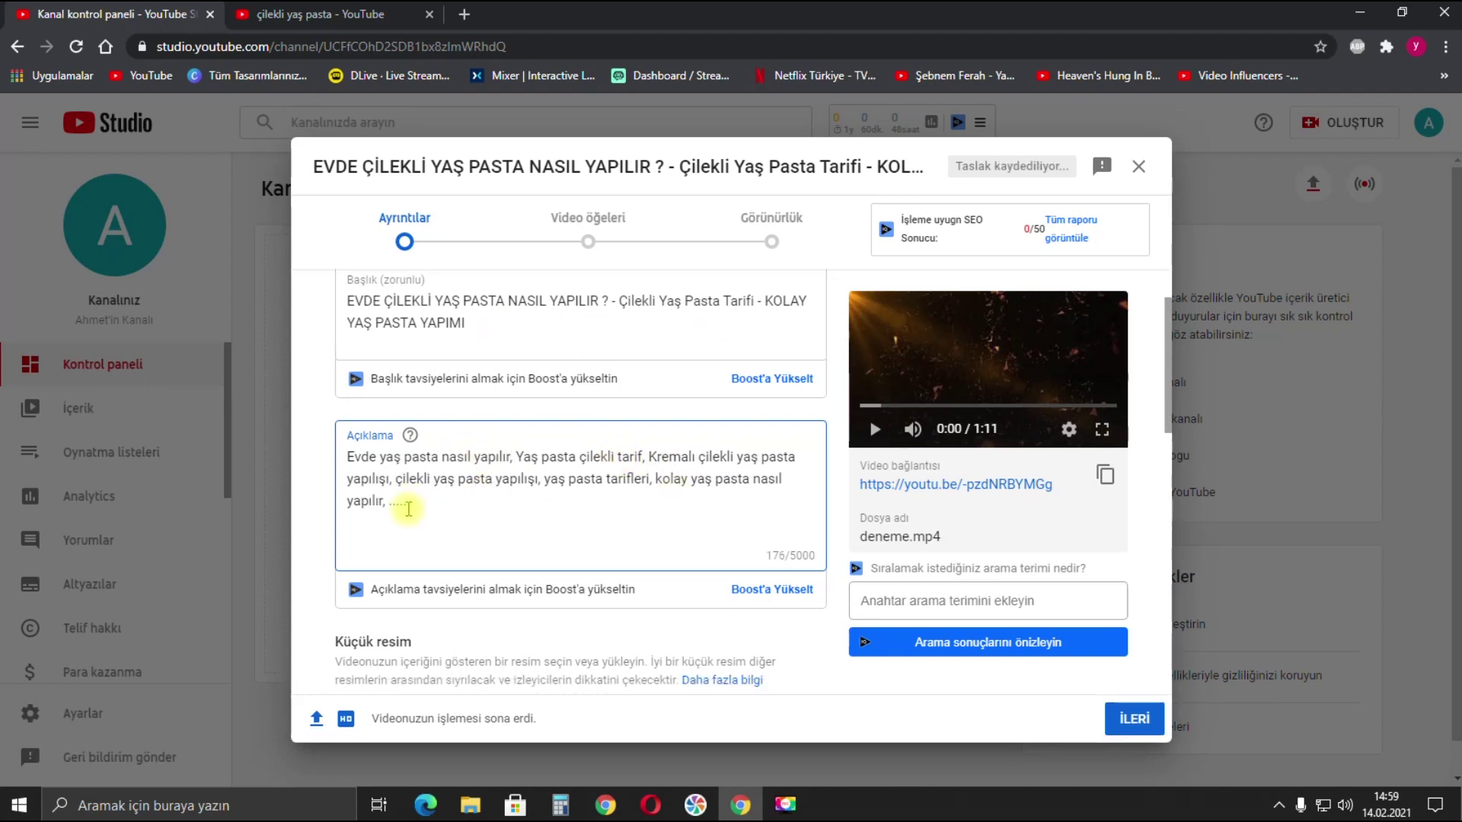
{"action": "key", "text": "BackSpace"}
{"action": "key", "text": "BackSpace"}
{"action": "key", "text": "BackSpace"}
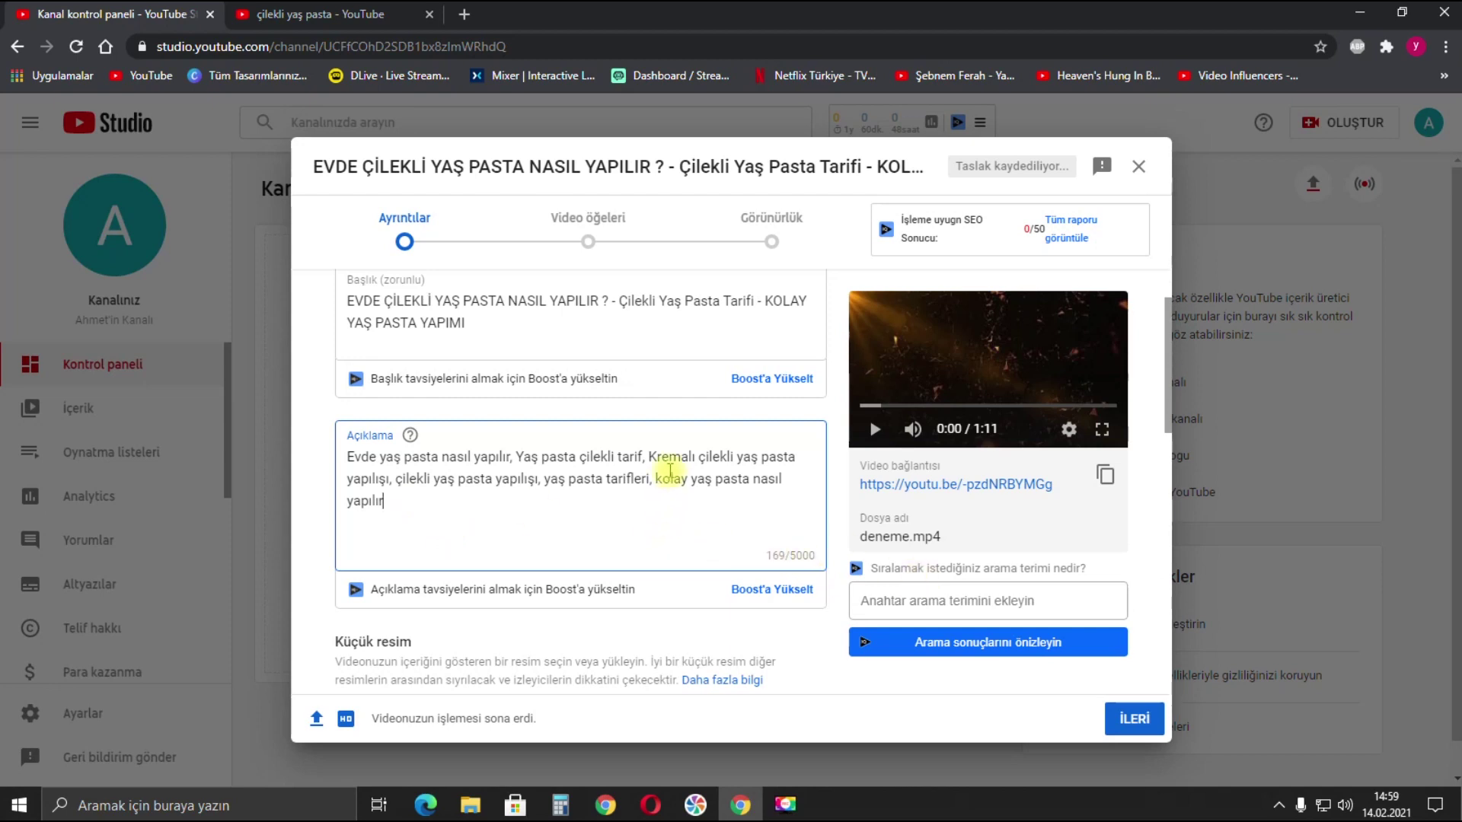
Create a playlist named "deneme" for the video and set the audience to "Hayır, çocuklara özel değil"
{"action": "scroll", "coordinate": [670, 470], "scroll_direction": "down", "scroll_amount": 4}
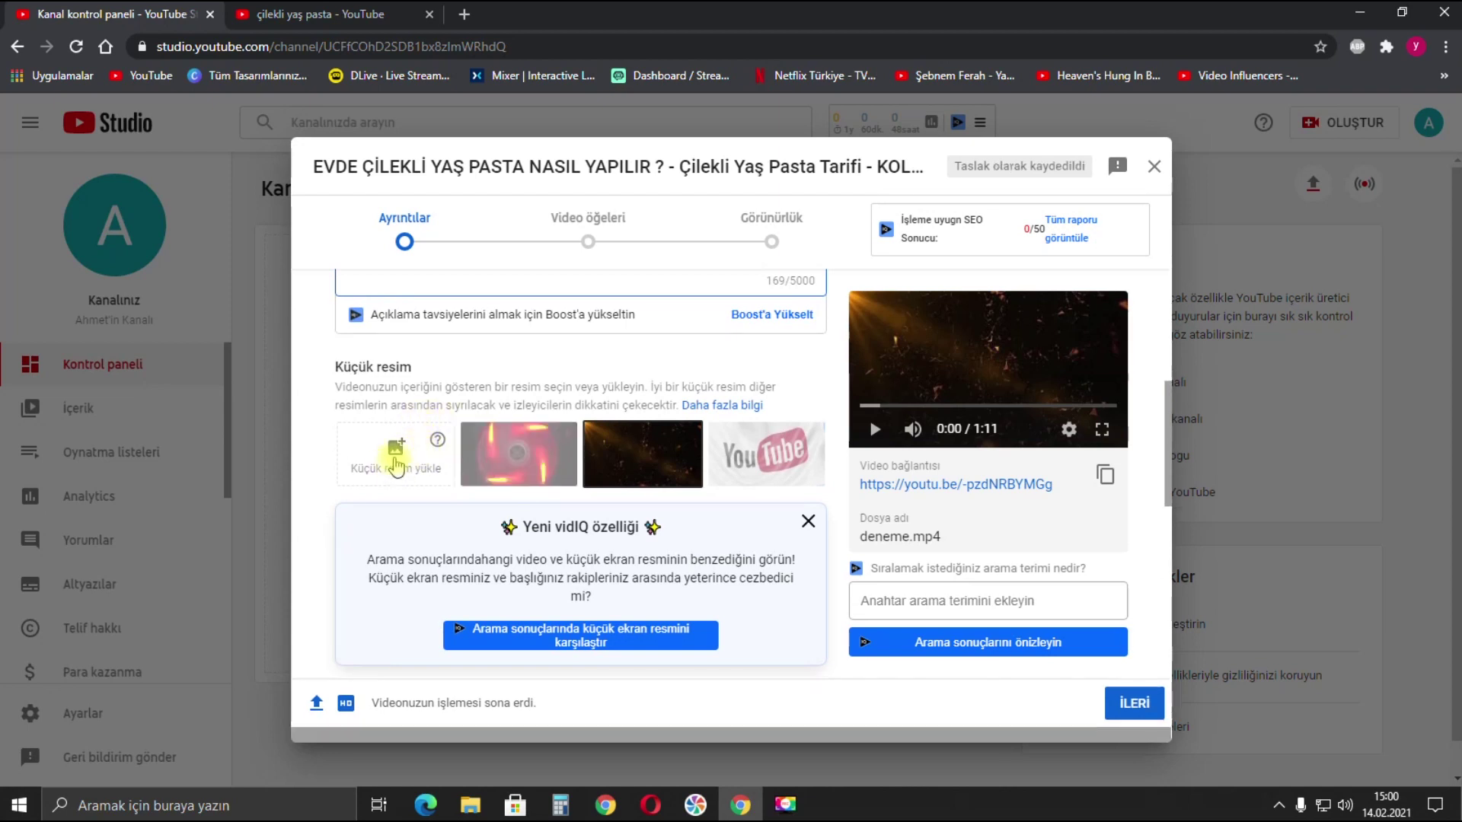
{"action": "scroll", "coordinate": [396, 466], "scroll_direction": "down", "scroll_amount": 3}
{"action": "left_click", "coordinate": [541, 326]}
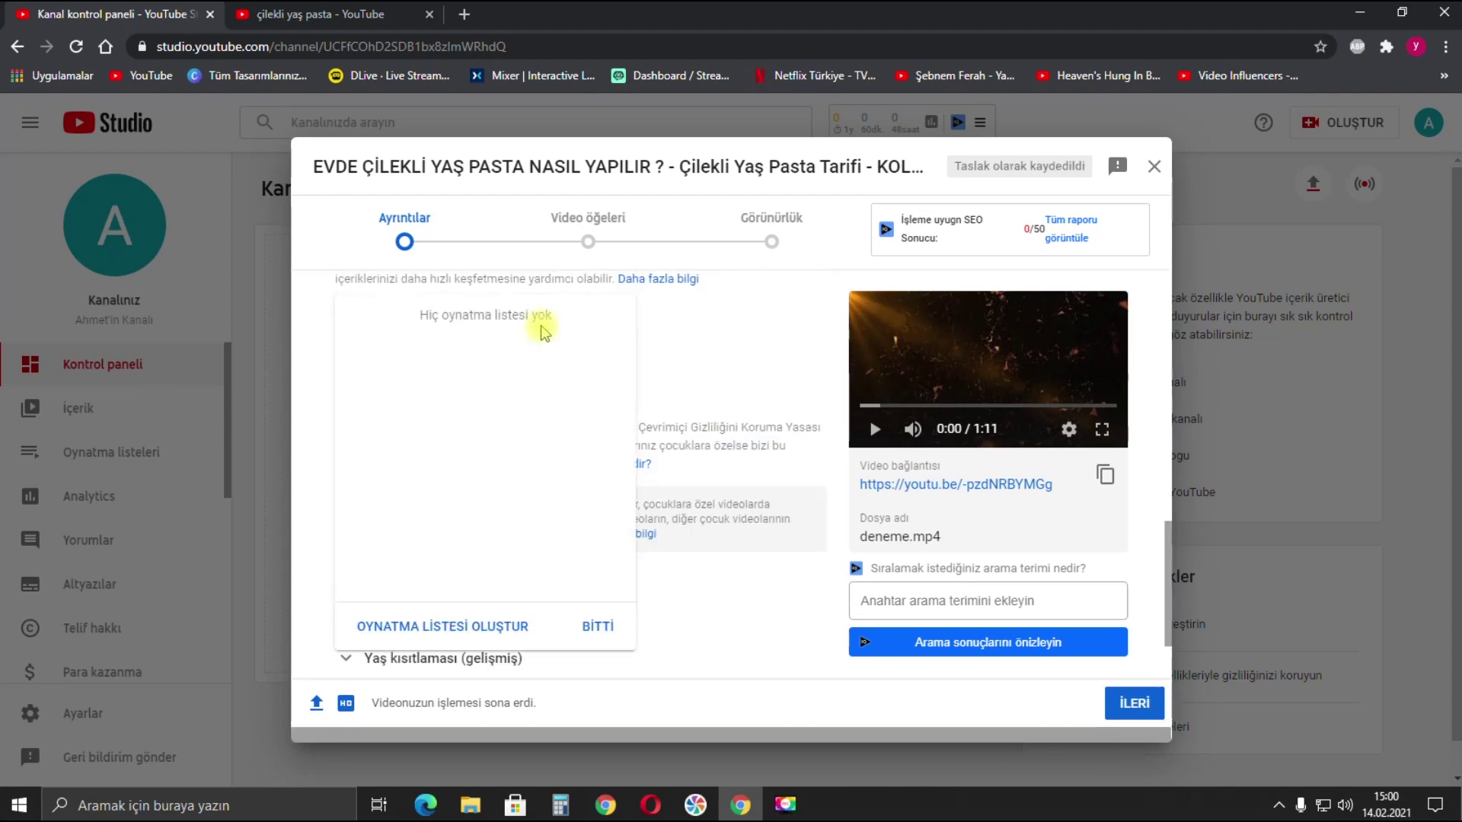
{"action": "left_click", "coordinate": [456, 629]}
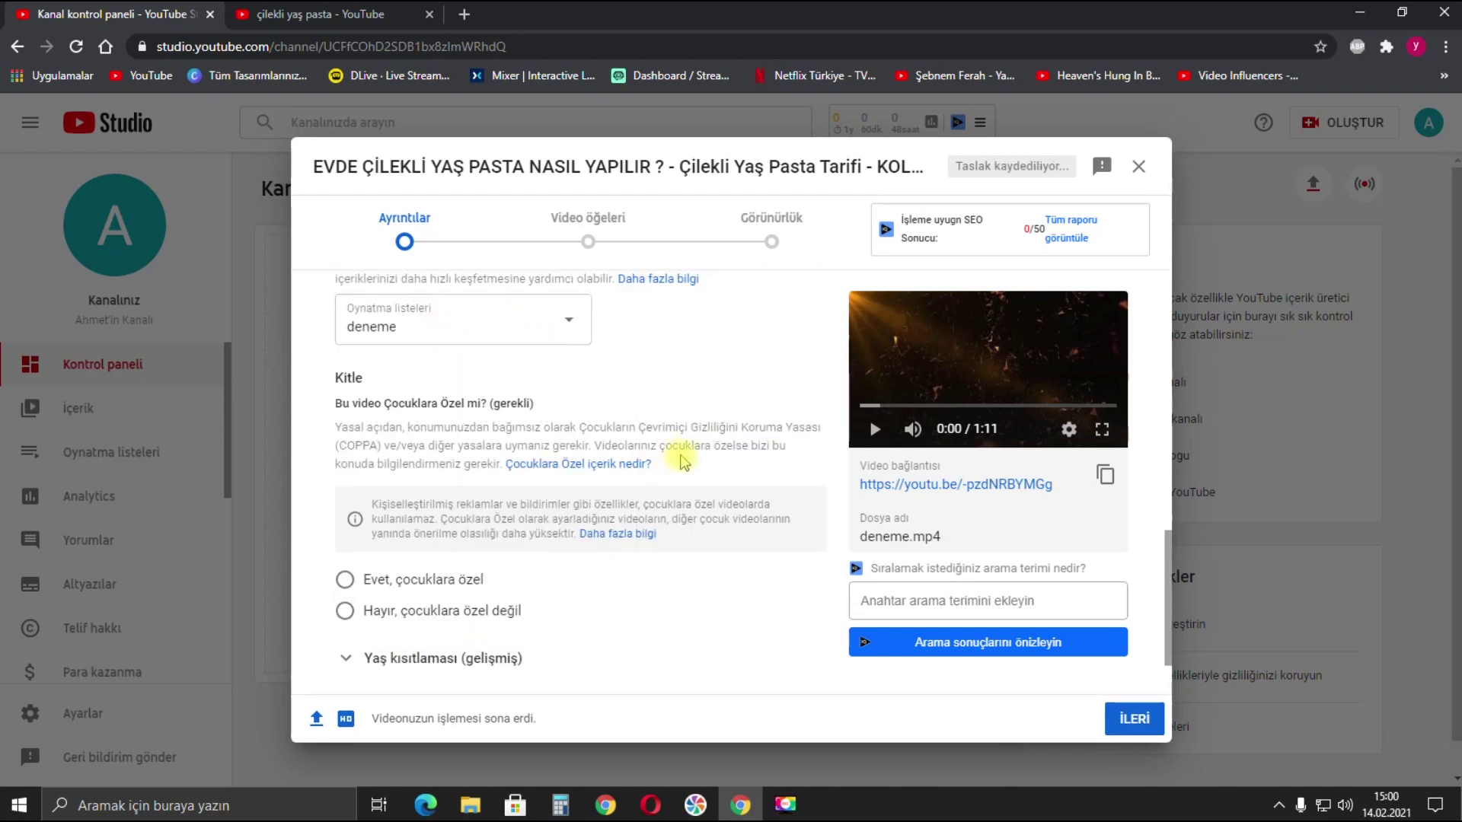
{"action": "scroll", "coordinate": [448, 476], "scroll_direction": "down", "scroll_amount": 1}
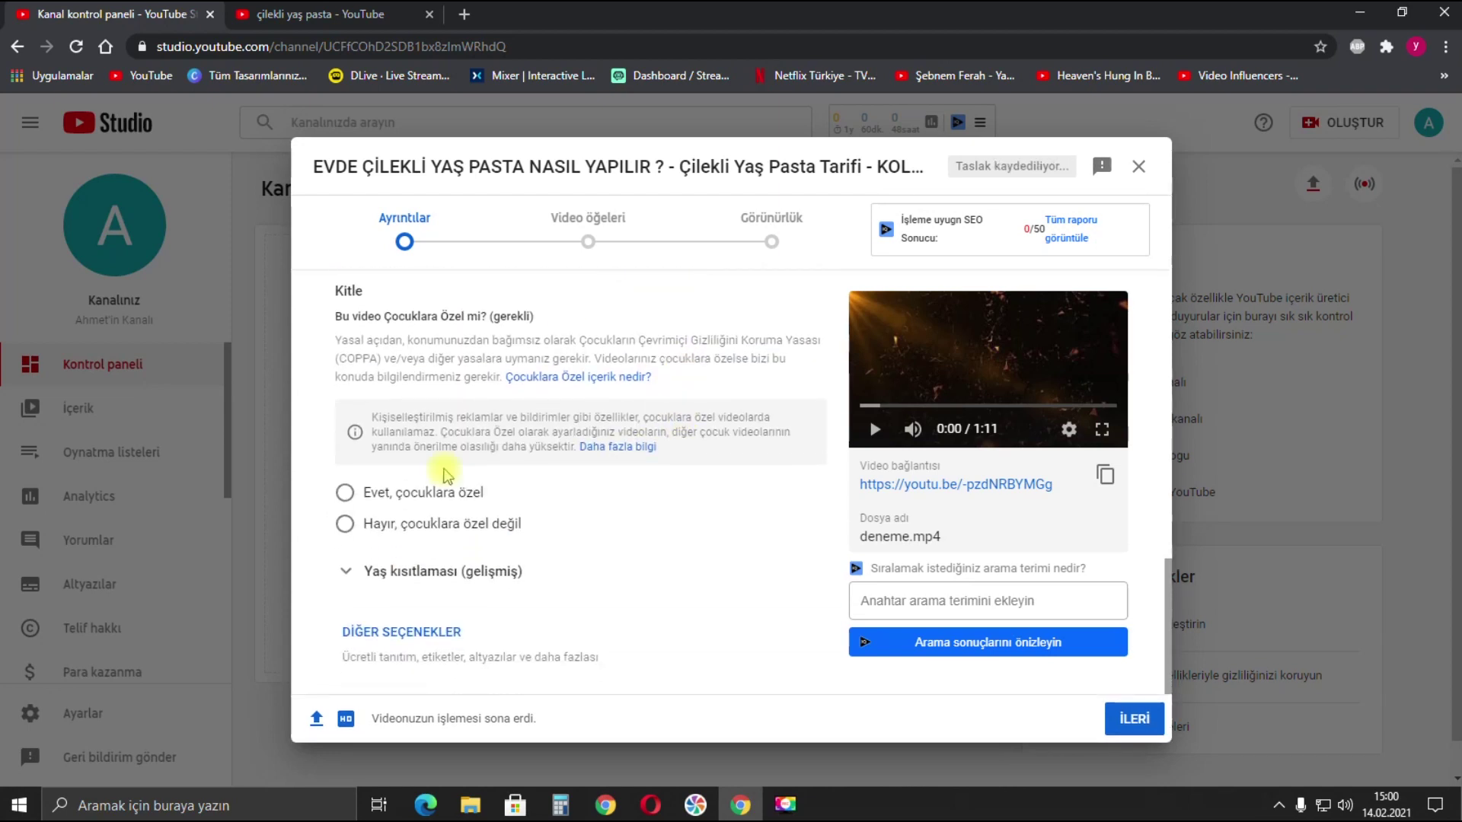
{"action": "left_click", "coordinate": [440, 525]}
Show the additional options and add the tags çilekli yaş pasta yapımı, çilekli yaş pasta tarifi, çilekli yaş pasta yapılışı, çilekli yaş pasta and yaş pasta çilekli
{"action": "left_click", "coordinate": [452, 629]}
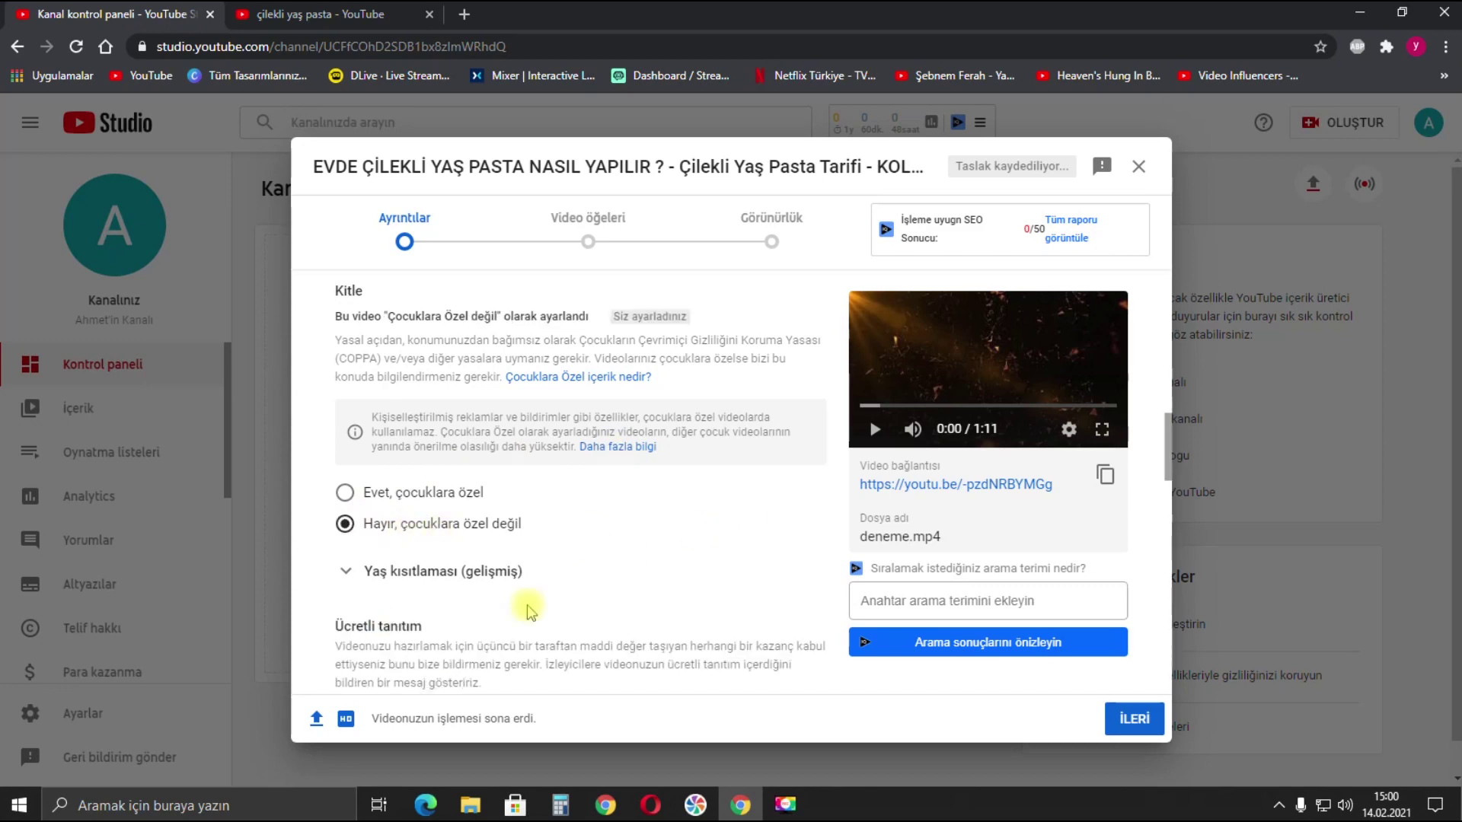
{"action": "scroll", "coordinate": [530, 609], "scroll_direction": "down", "scroll_amount": 5}
{"action": "left_click", "coordinate": [430, 482]}
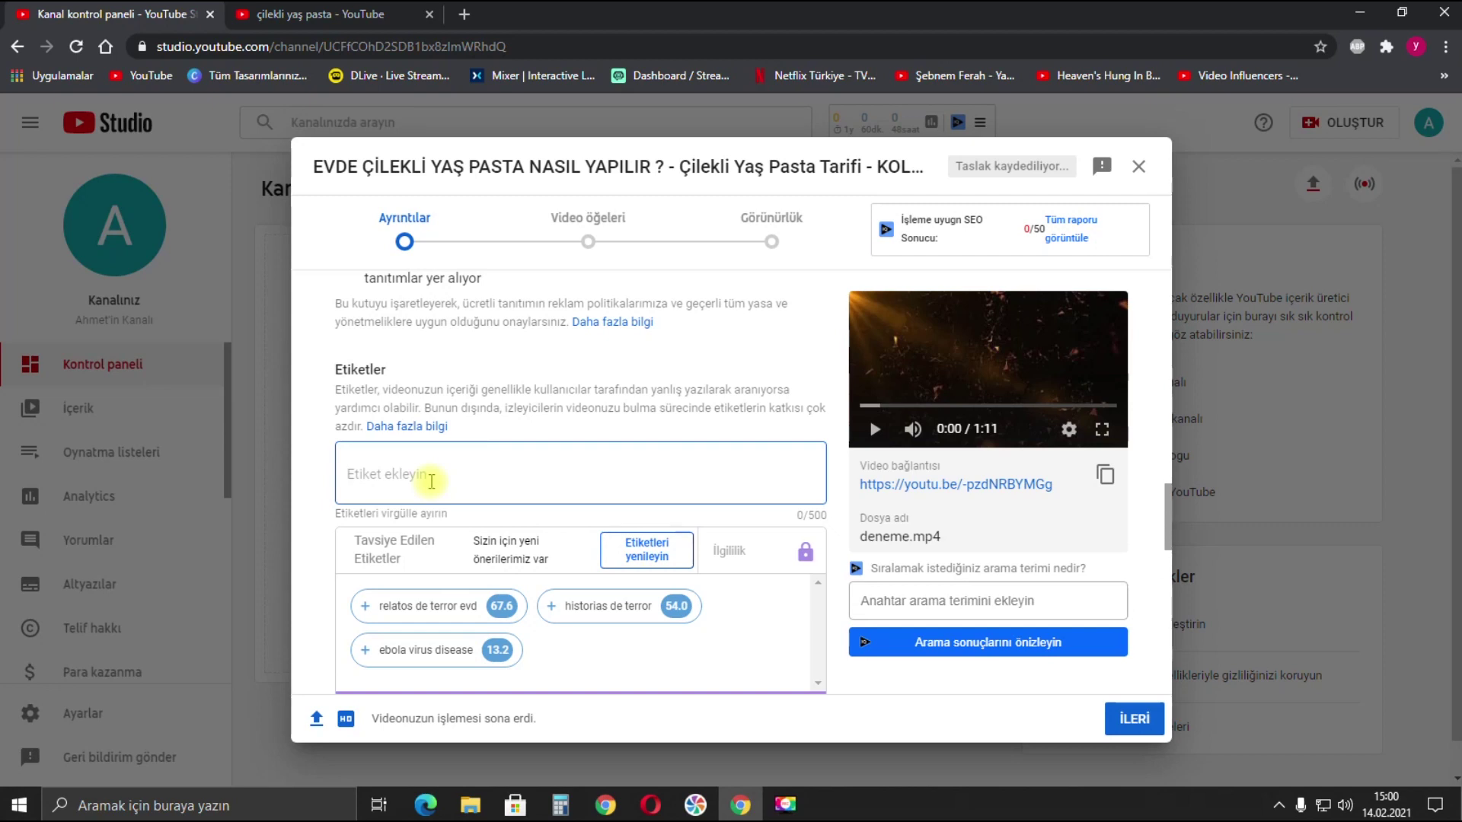
{"action": "scroll", "coordinate": [457, 476], "scroll_direction": "up", "scroll_amount": 3}
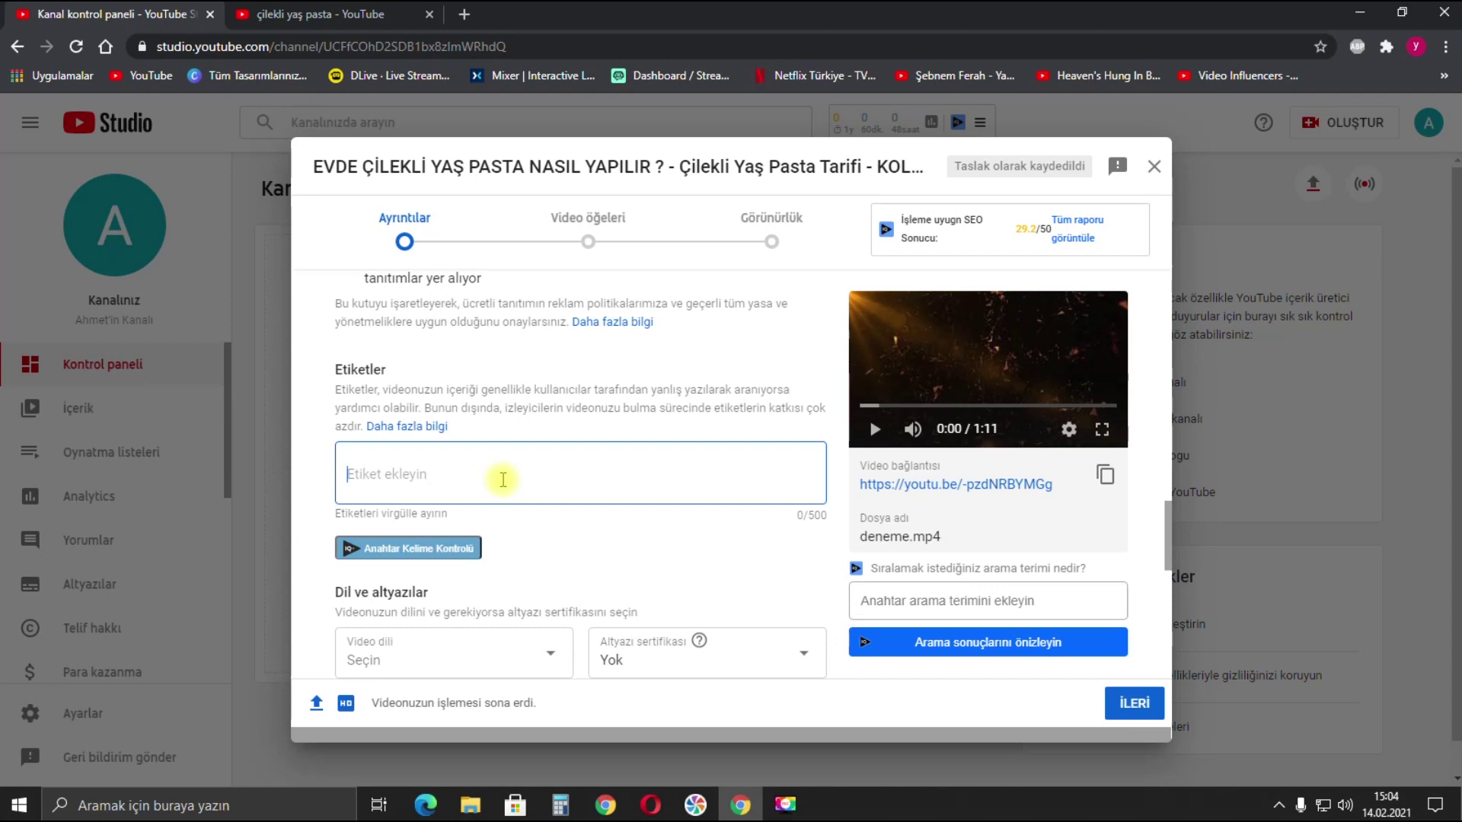
{"action": "type", "text": "çilekli yaş pasta yapımı,çilekli yaş pasta tarifi,"}
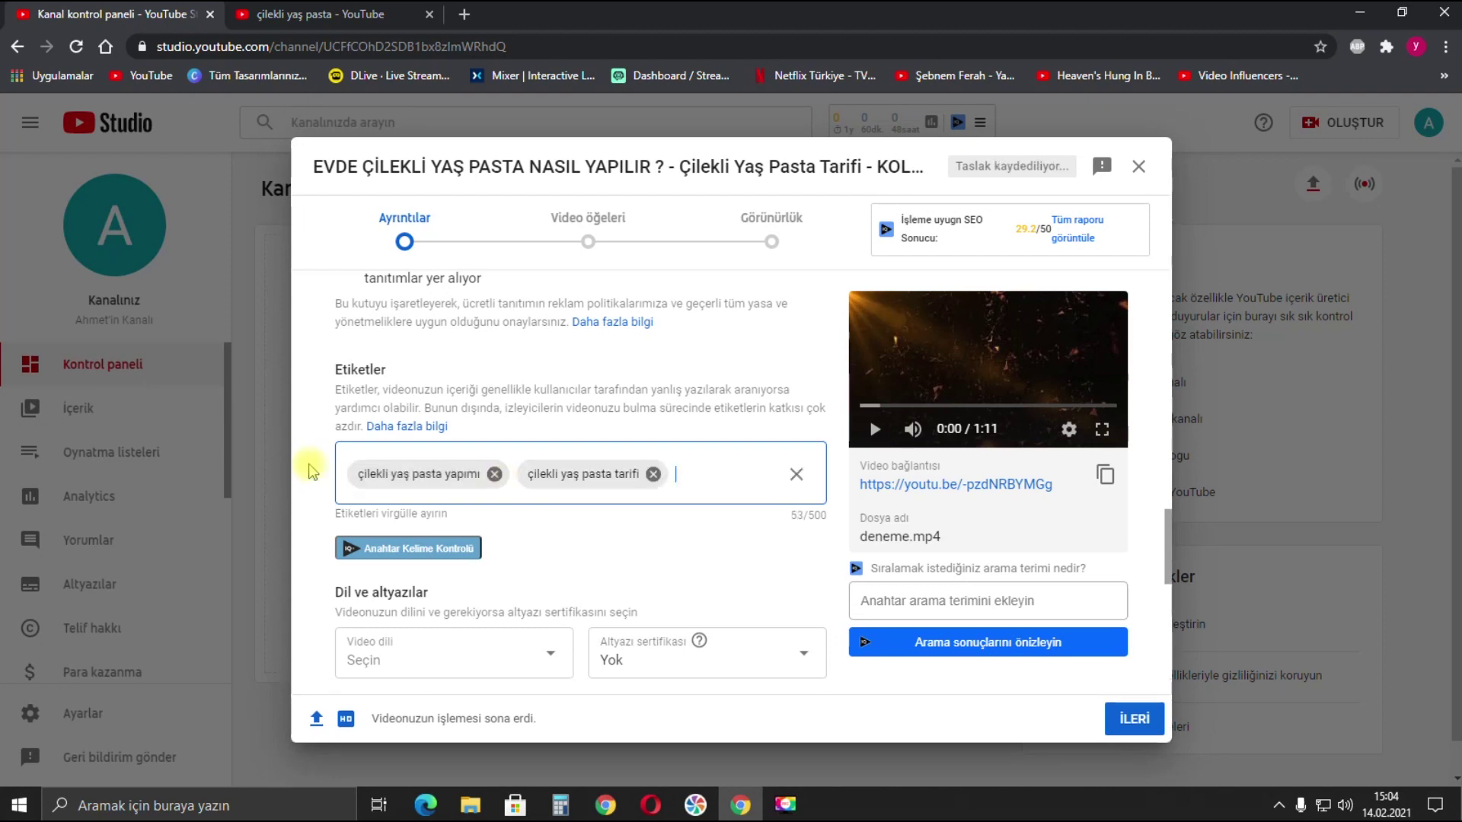
{"action": "type", "text": "çilekli yaş pasta yapılışı,çilekli yaş pasta"}
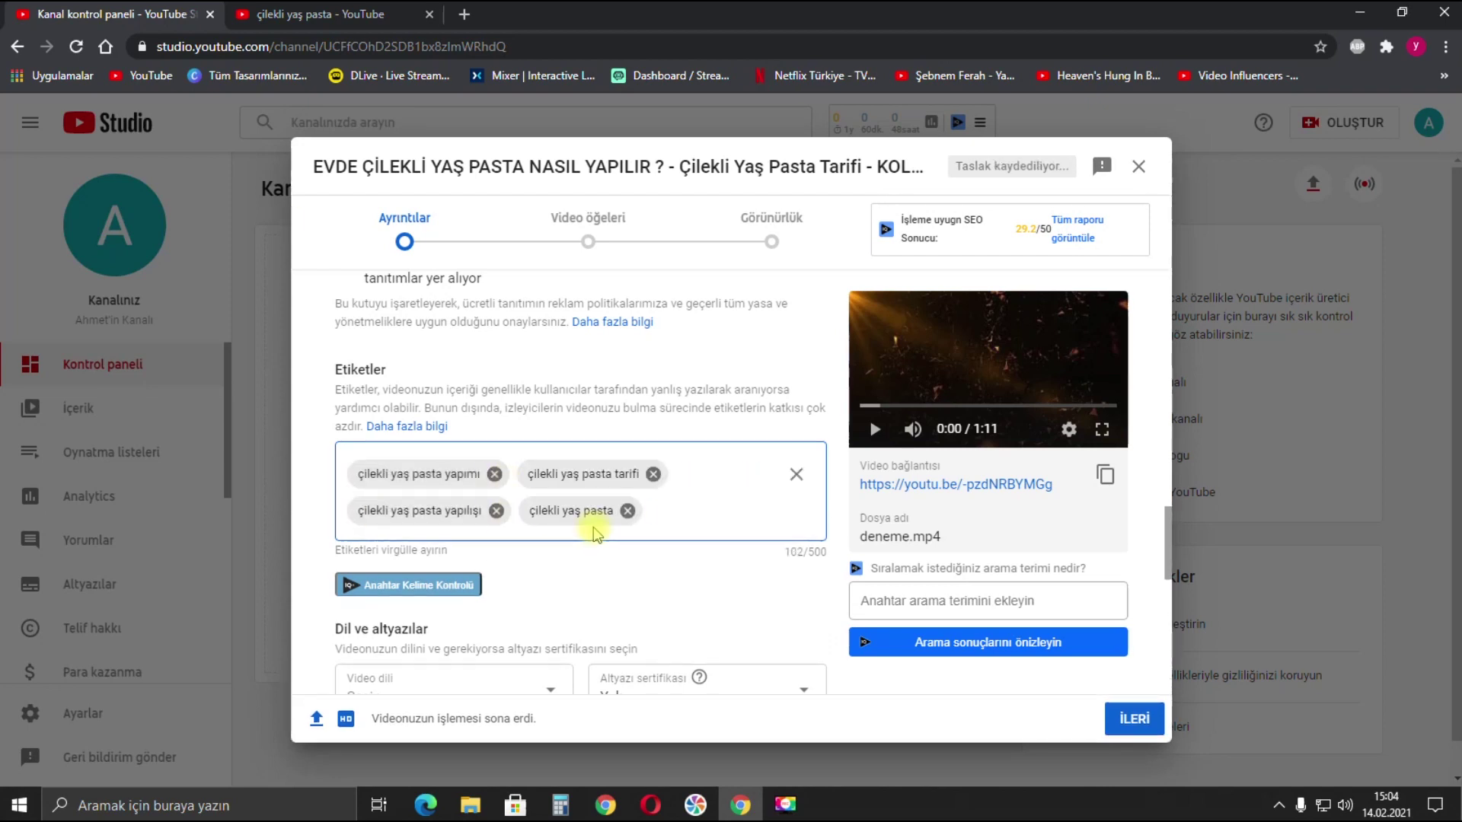
{"action": "type", "text": ",yaş pasta çilekli,yaş pasta tarif"}
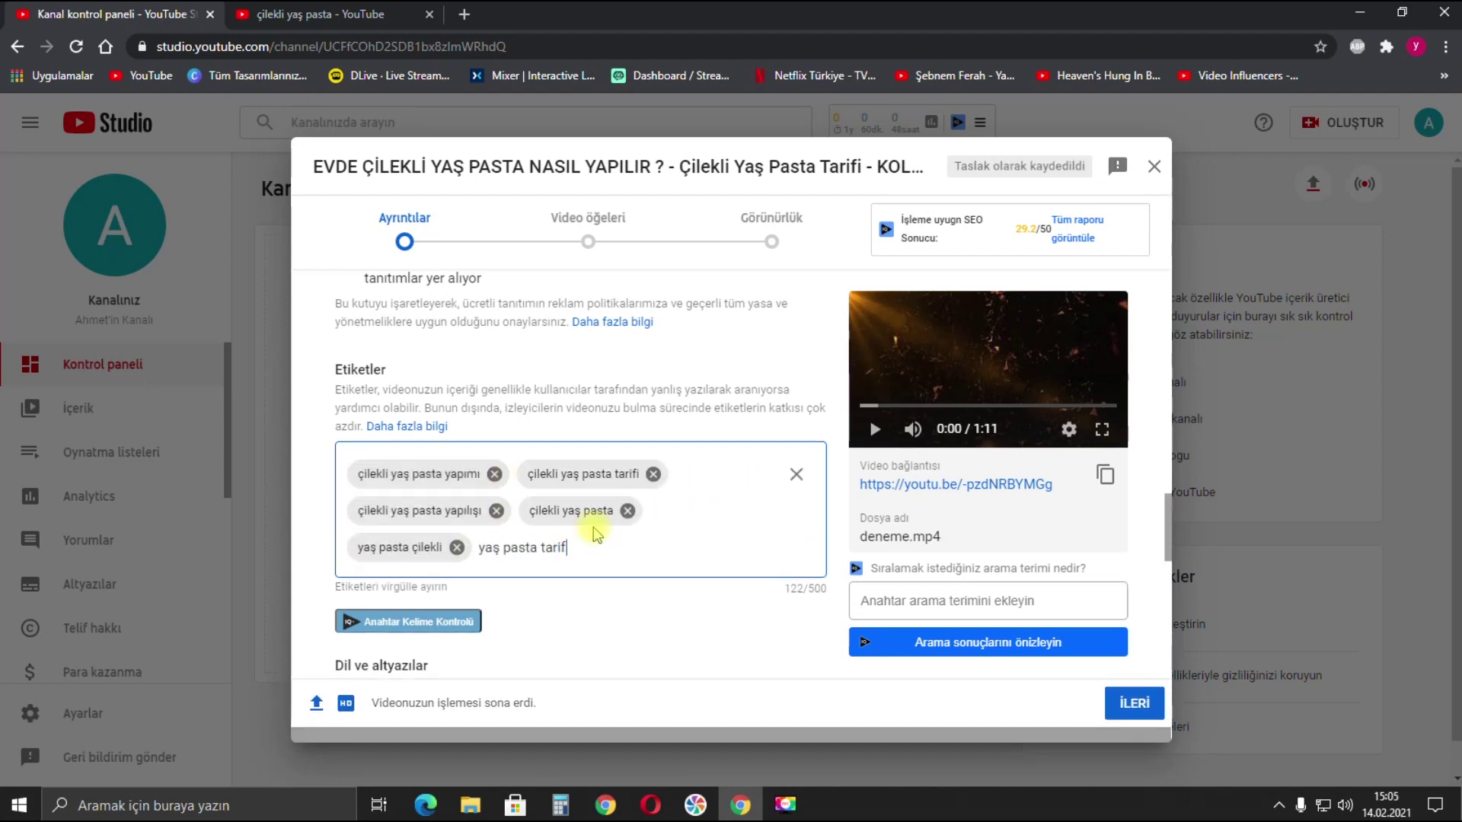
Add the tags yaş pasta tarifleri, evde yaş pasta yapımı, kolay yaş pasta yapımı/yapılışı/tarifleri, çilekli yaş pasta modelleri and çilekli yaş pasta nasıl yapılır
{"action": "type", "text": "leri,evde yaş pasta yapımı,kolay yaş pasta yapımı,kolay yaş pasta yapılışı,kolay yaş pasta tarifleri,çilekli yaş pasta modelleri,"}
{"action": "type", "text": "çilekli yaş pasta nasıl yapılır,"}
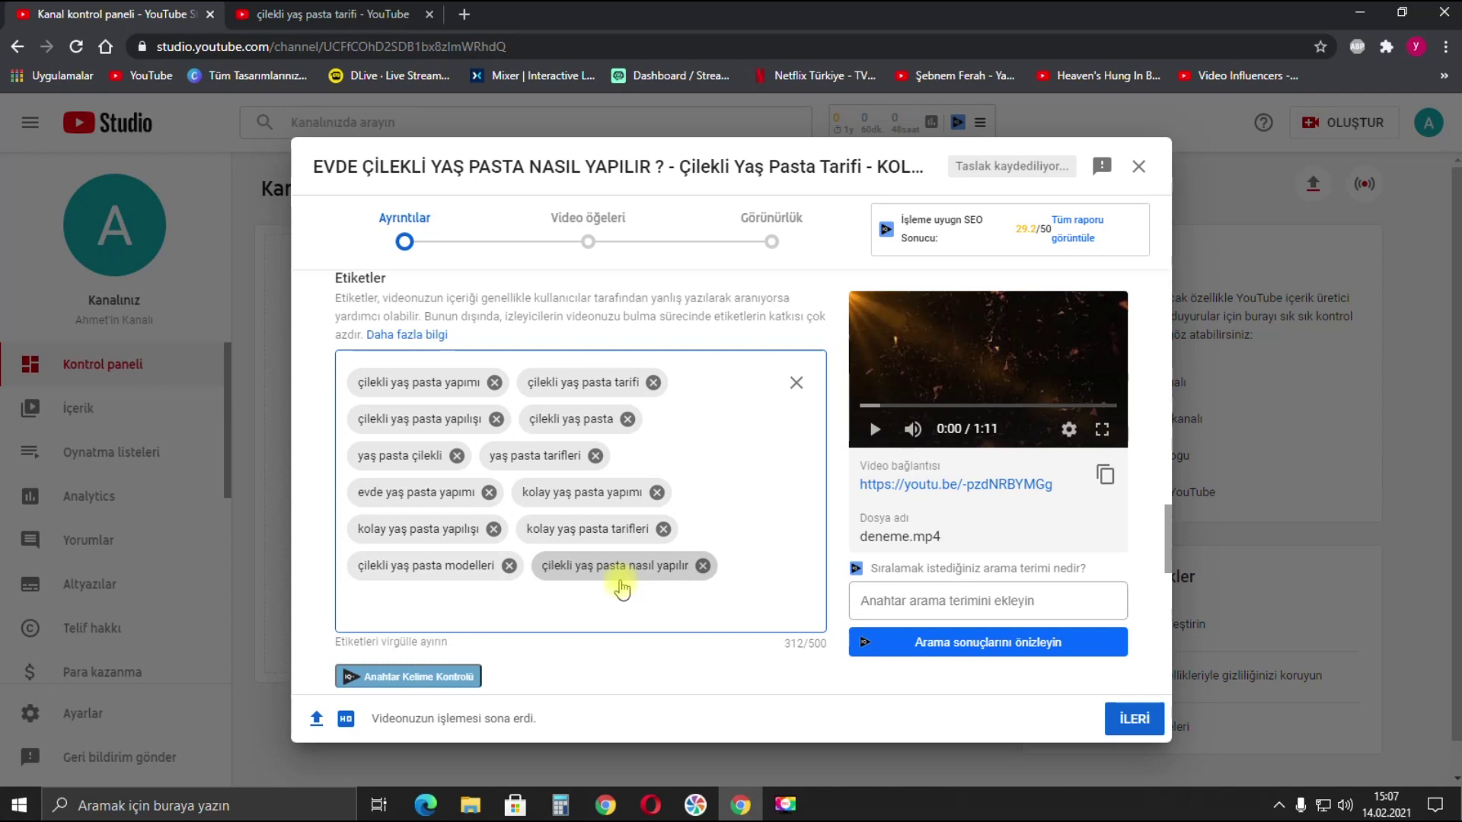
{"action": "type", "text": "yöreden lezzetlert"}
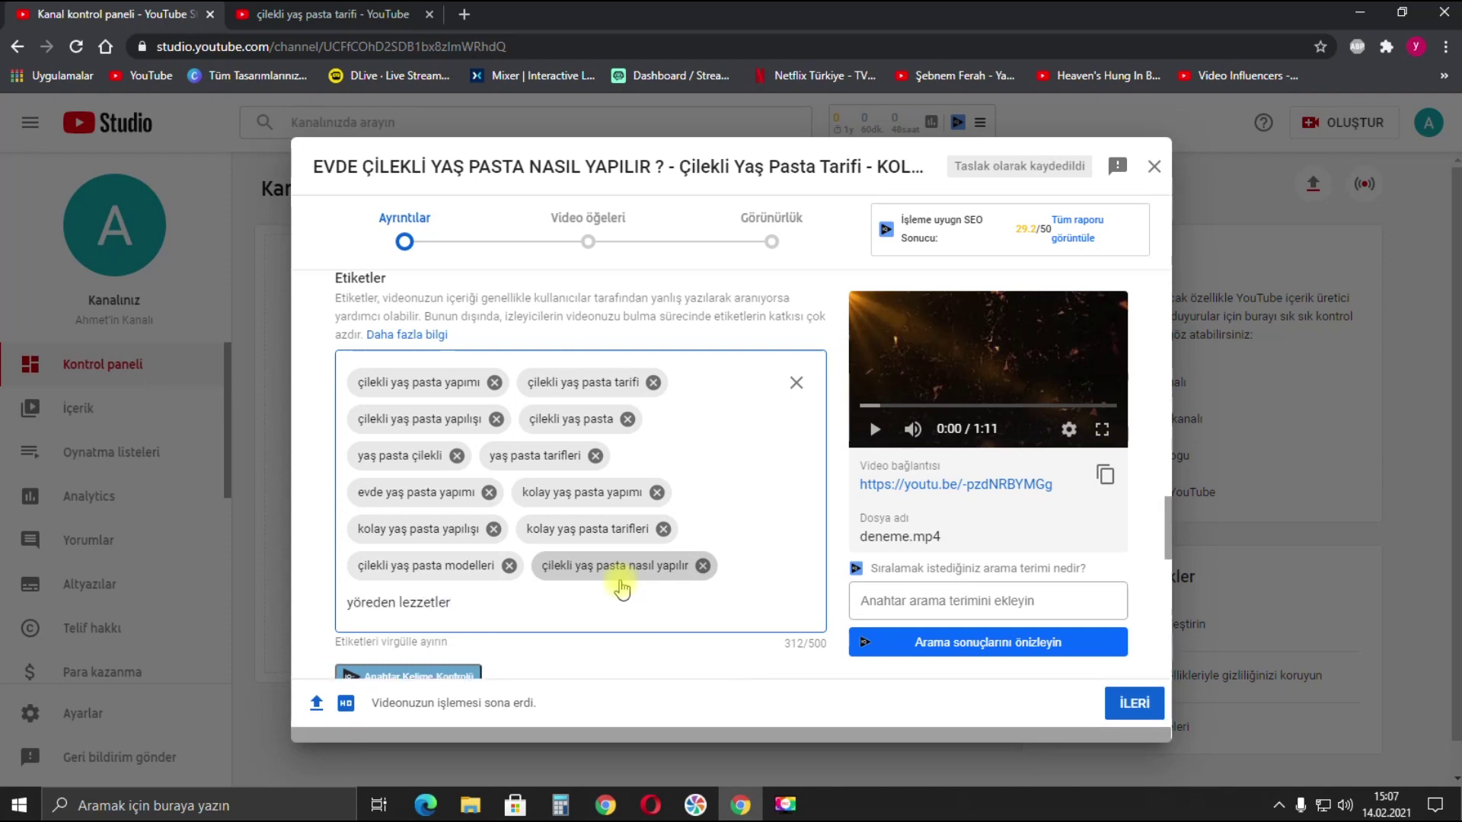
{"action": "key", "text": "BackSpace"}
{"action": "key", "text": "BackSpace"}
{"action": "key", "text": "BackSpace"}
{"action": "key", "text": "BackSpace"}
{"action": "key", "text": "BackSpace"}
{"action": "key", "text": "BackSpace"}
{"action": "key", "text": "BackSpace"}
{"action": "key", "text": "BackSpace"}
{"action": "key", "text": "BackSpace"}
{"action": "key", "text": "BackSpace"}
{"action": "key", "text": "BackSpace"}
{"action": "key", "text": "BackSpace"}
{"action": "key", "text": "BackSpace"}
{"action": "key", "text": "BackSpace"}
{"action": "key", "text": "BackSpace"}
{"action": "left_click", "coordinate": [313, 539]}
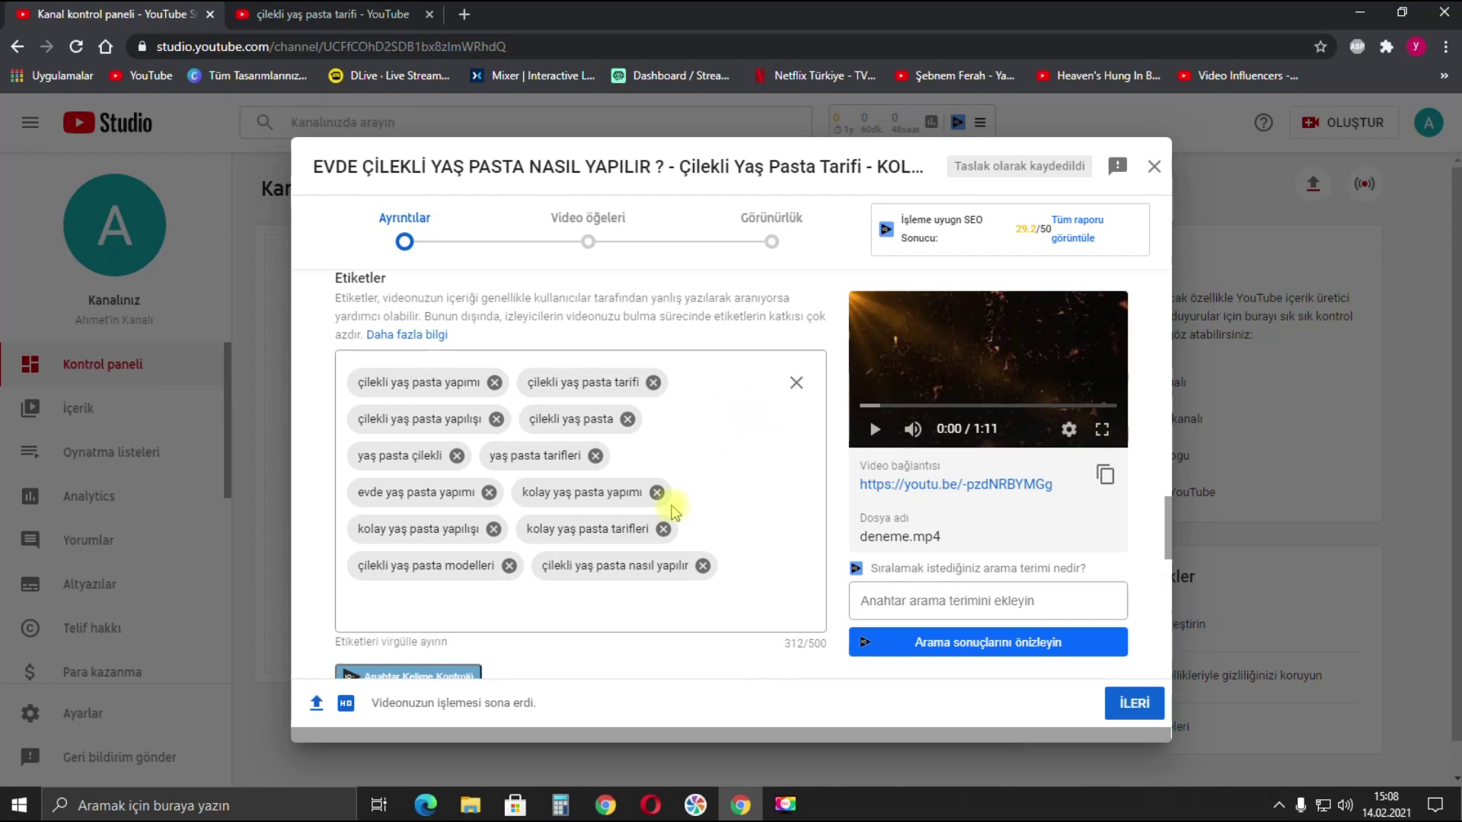
Add the general tag "yaş pasta" to the end of the video's tag list
{"action": "left_click", "coordinate": [520, 606]}
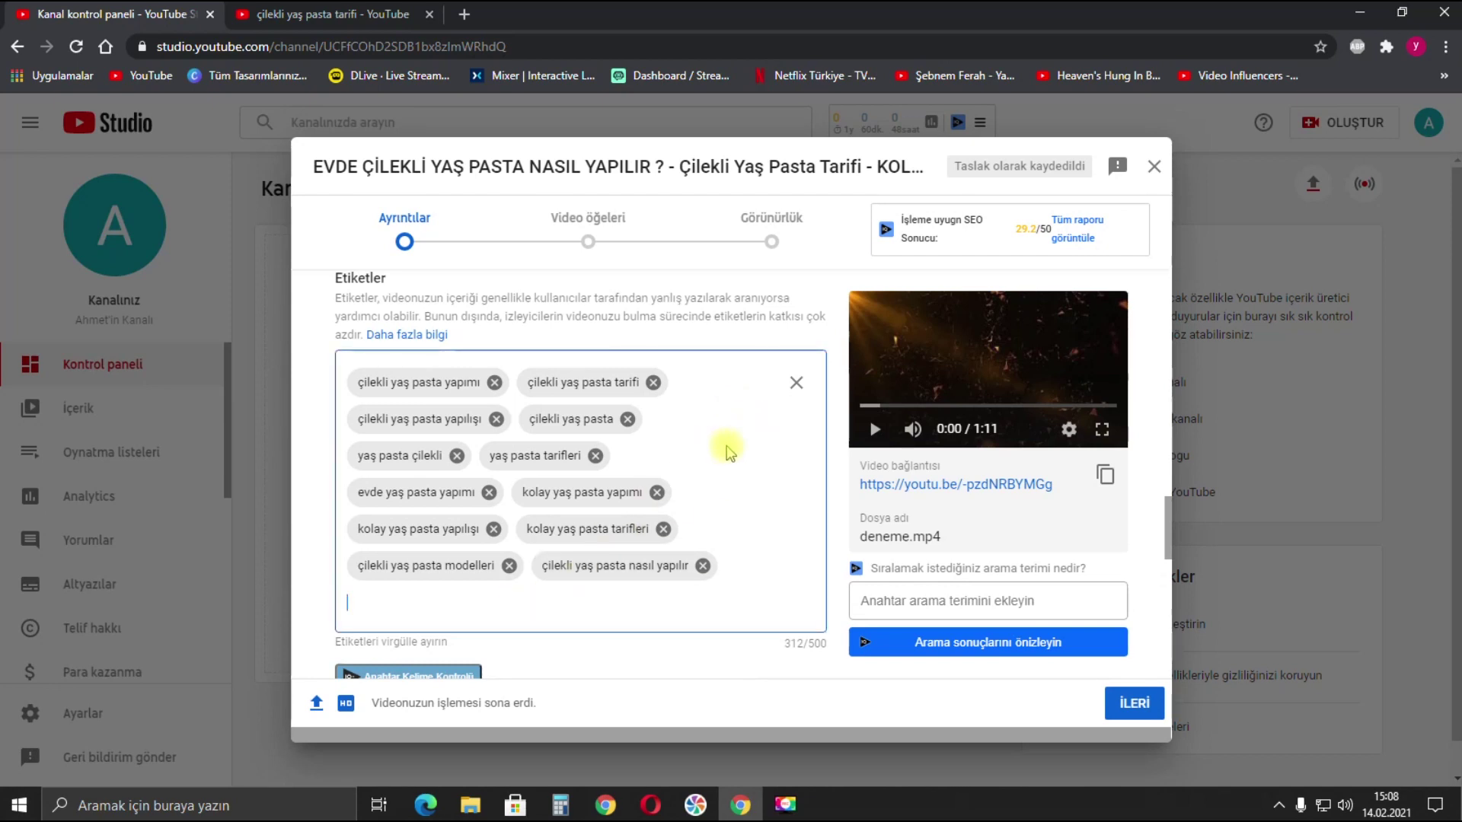
{"action": "type", "text": "yaş pasta"}
{"action": "key", "text": "Return"}
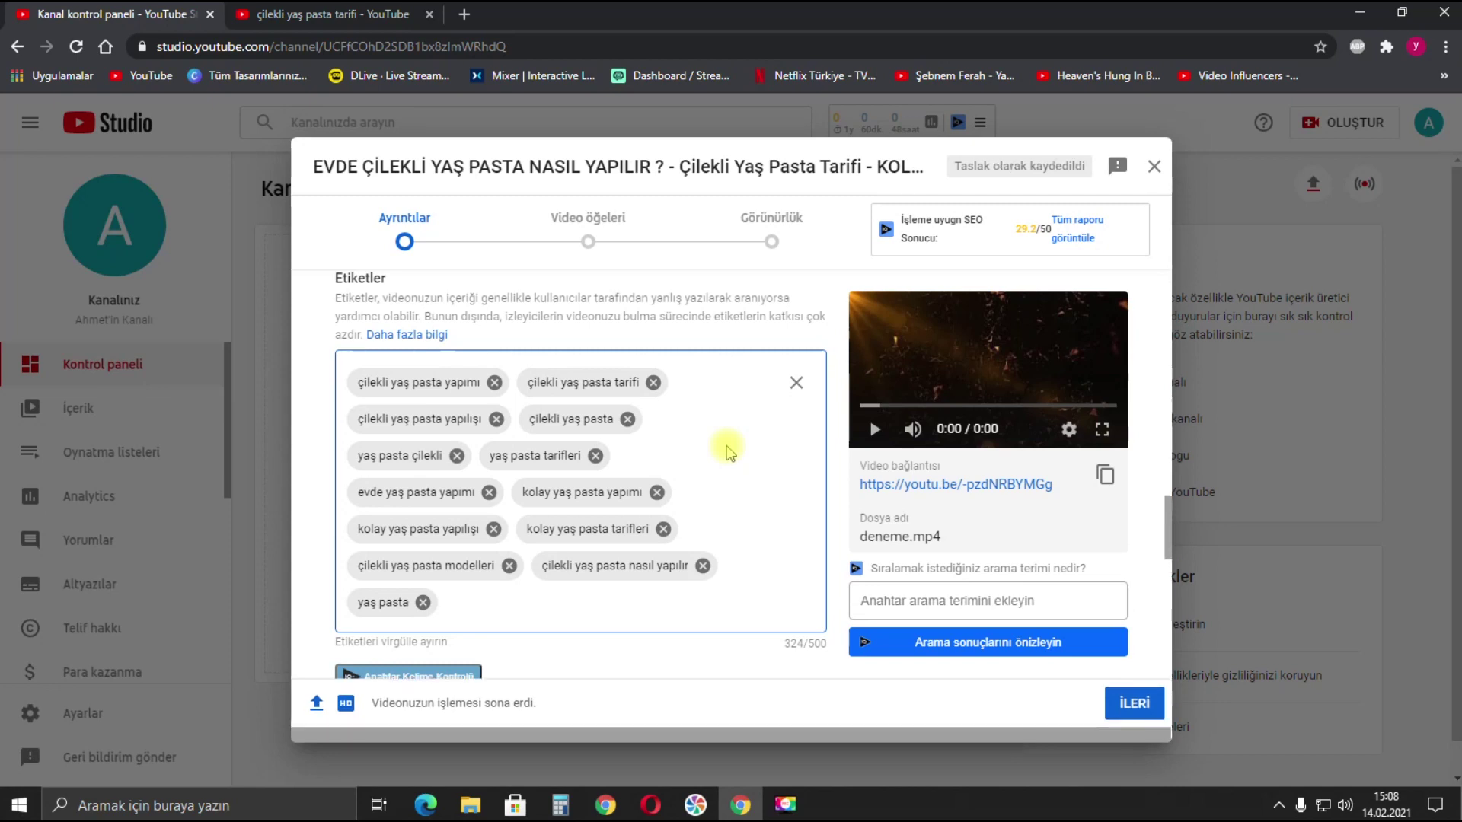
Leave the video elements without additions, set the visibility to Gizli and save the video
{"action": "scroll", "coordinate": [685, 432], "scroll_direction": "down", "scroll_amount": 2}
{"action": "scroll", "coordinate": [684, 432], "scroll_direction": "down", "scroll_amount": 3}
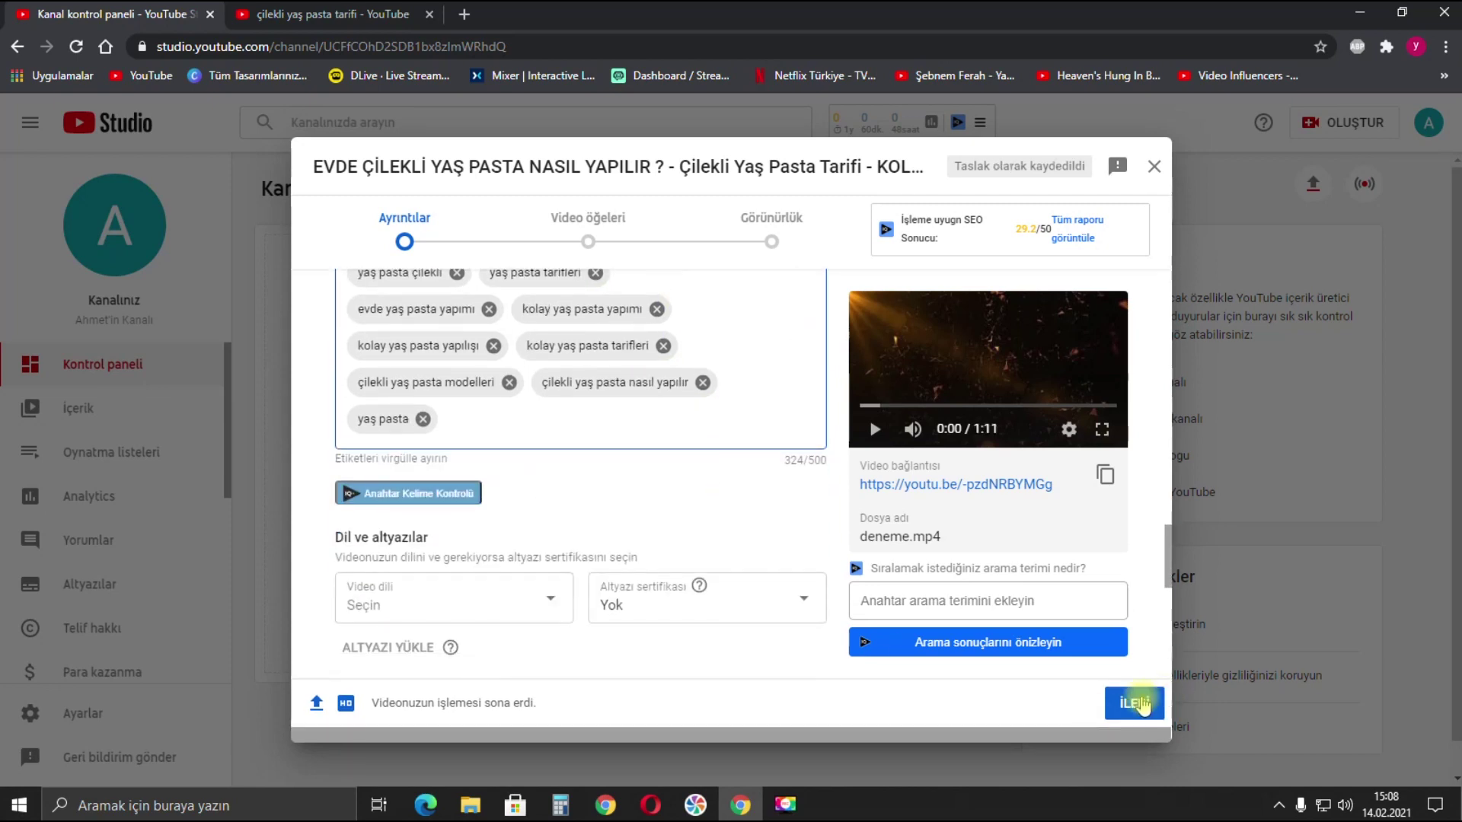
{"action": "left_click", "coordinate": [1133, 703]}
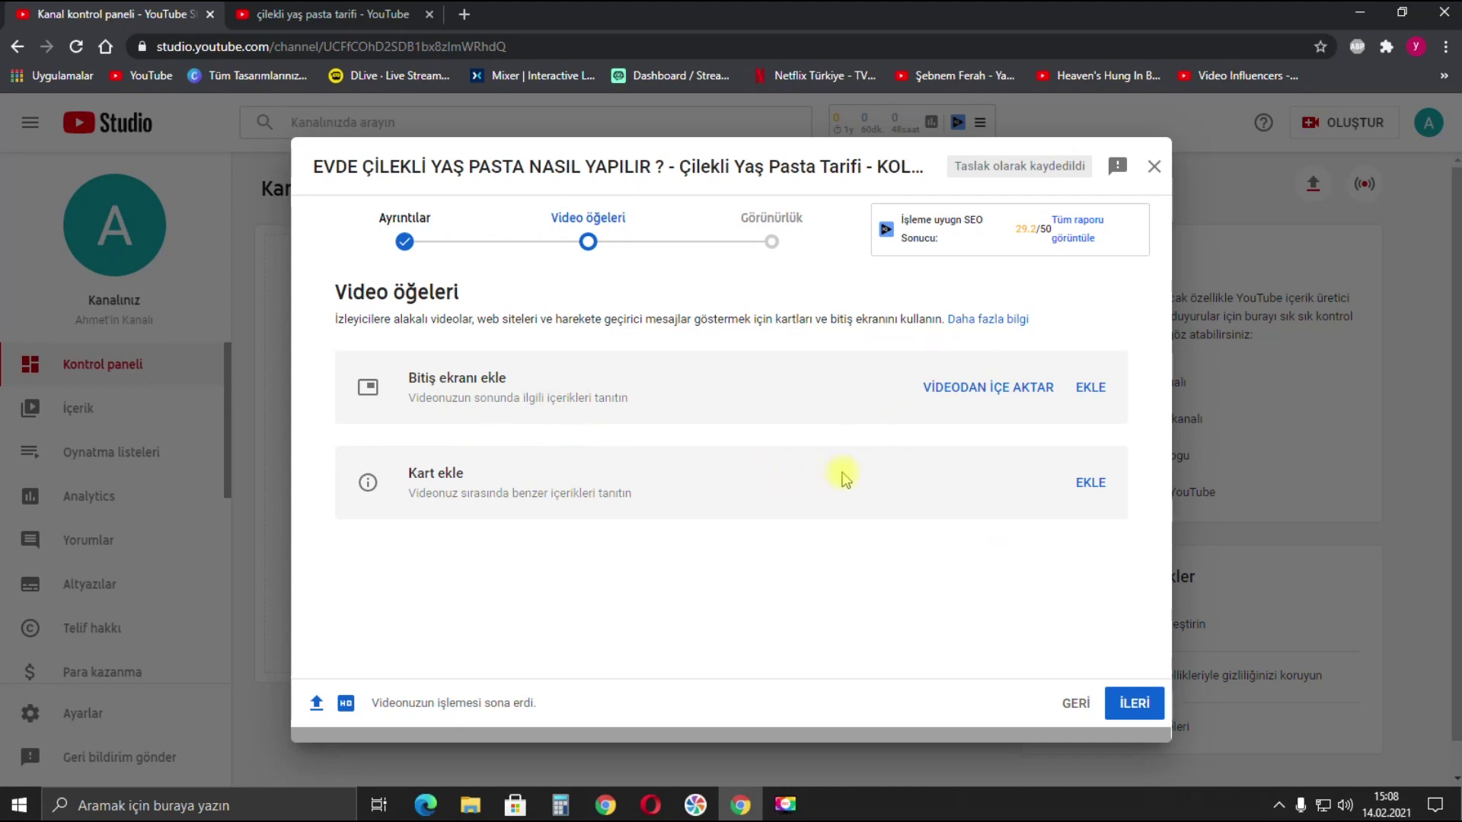
{"action": "left_click", "coordinate": [1133, 702]}
{"action": "left_click", "coordinate": [423, 420]}
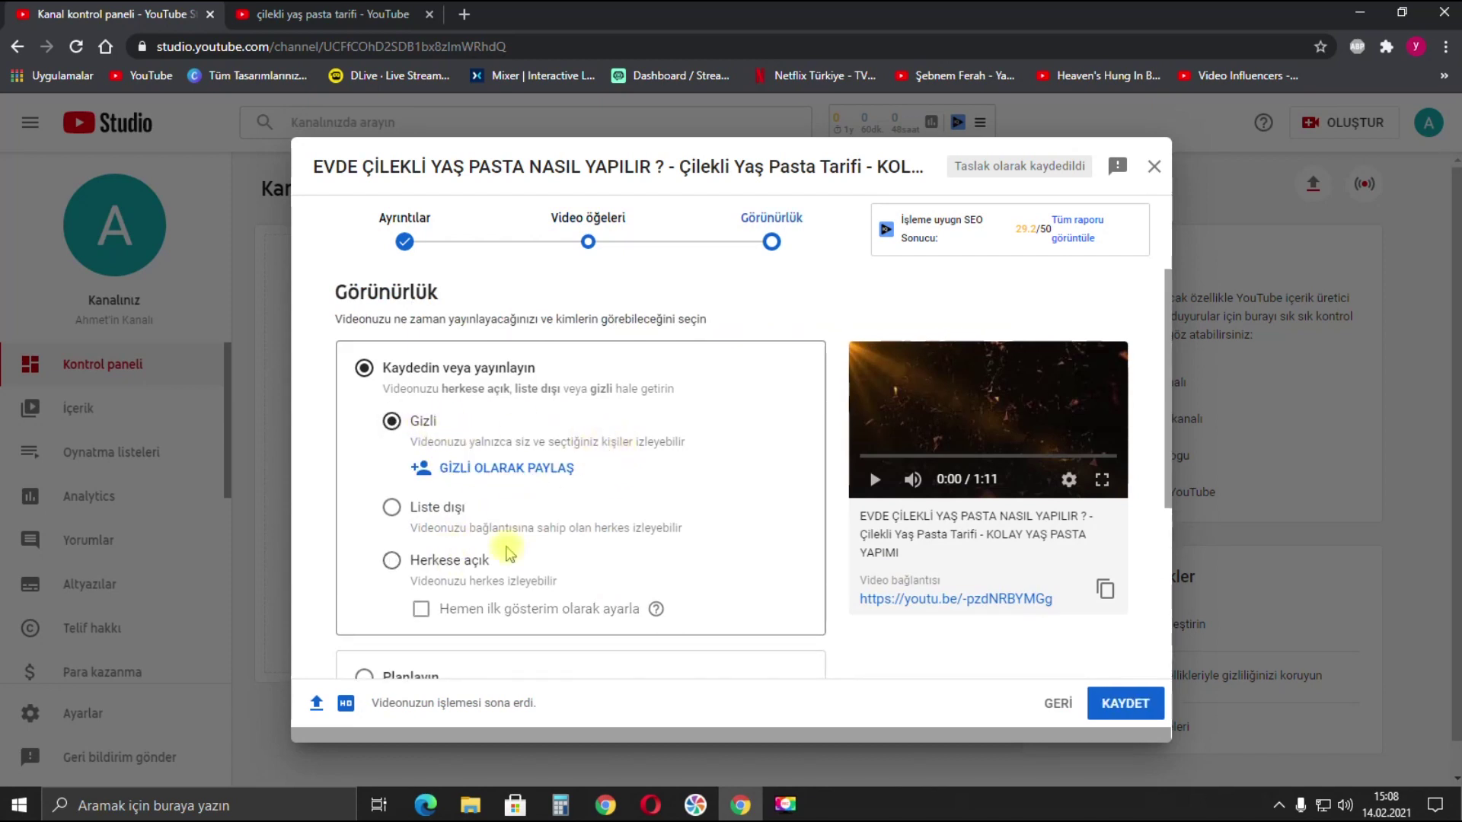
{"action": "left_click", "coordinate": [1127, 702]}
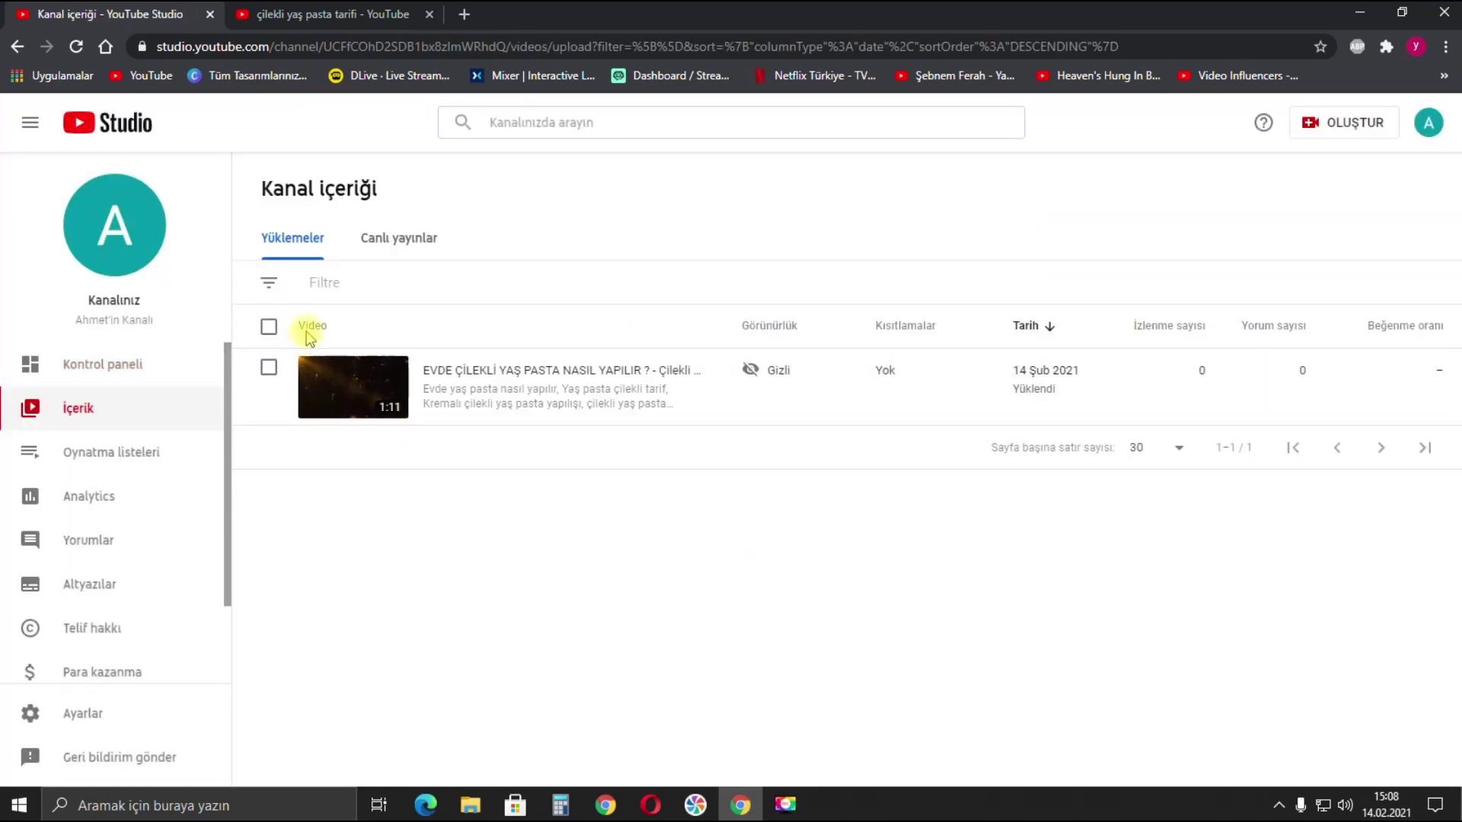
Bulk-edit the uploaded video's description with the Sona ekle option, appending "#çilekliyaşpasta, #çilekliyaşpastatarifi, #kolayyaşpasta"
{"action": "left_click", "coordinate": [270, 370]}
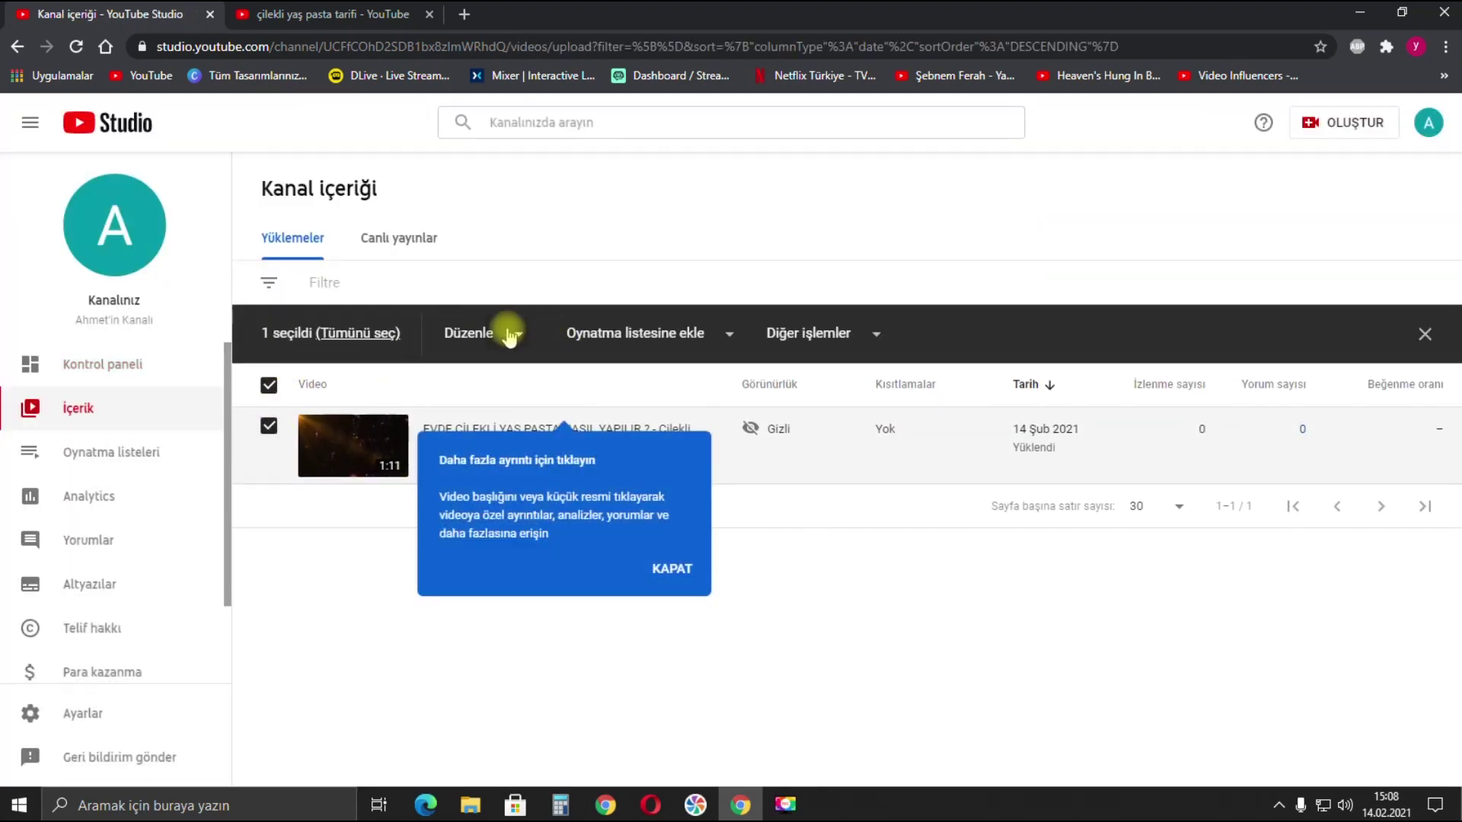
{"action": "left_click", "coordinate": [506, 333]}
{"action": "left_click", "coordinate": [494, 362]}
{"action": "left_click", "coordinate": [672, 568]}
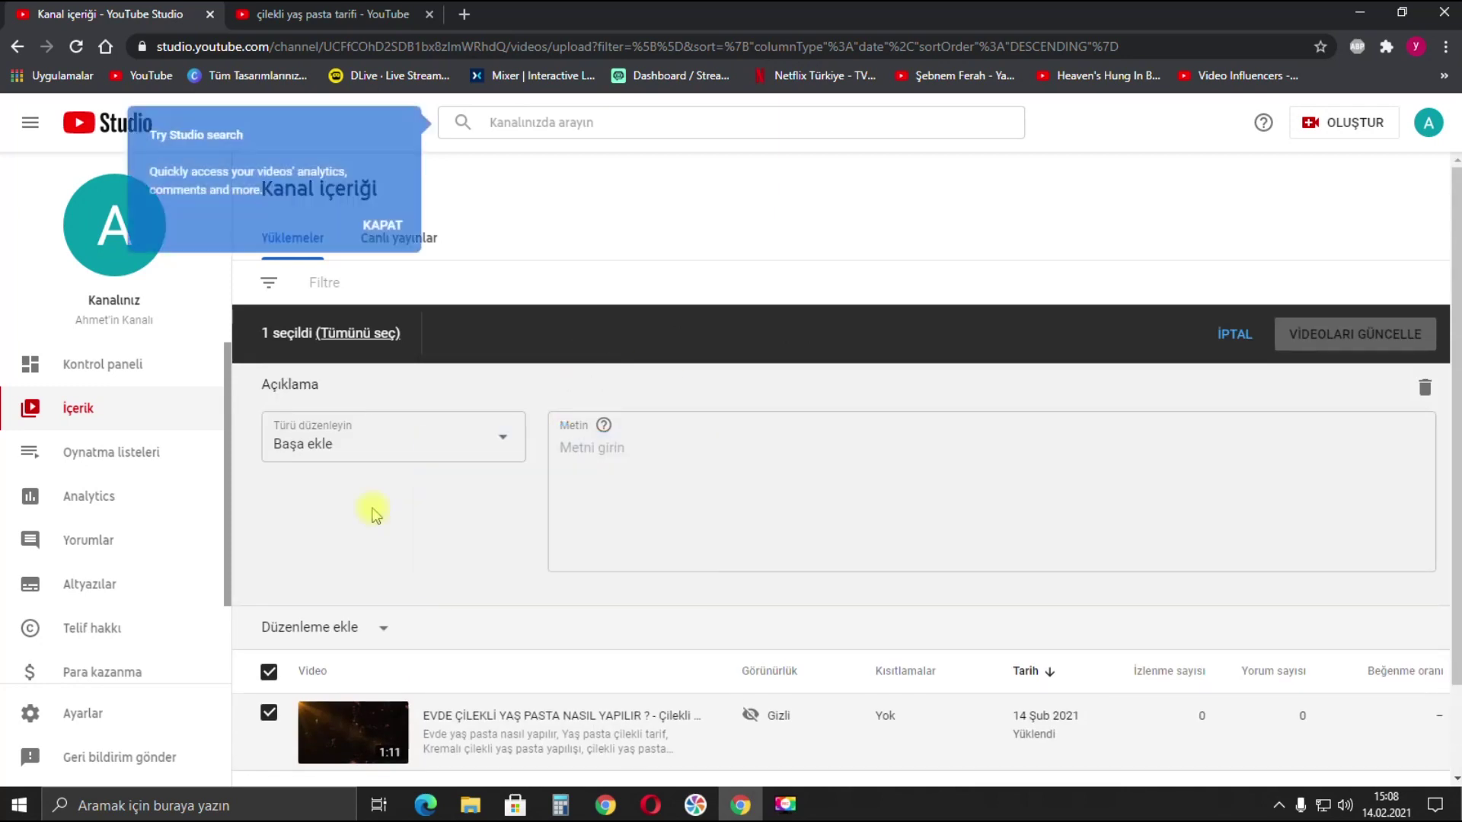
{"action": "left_click", "coordinate": [453, 449]}
{"action": "left_click", "coordinate": [333, 463]}
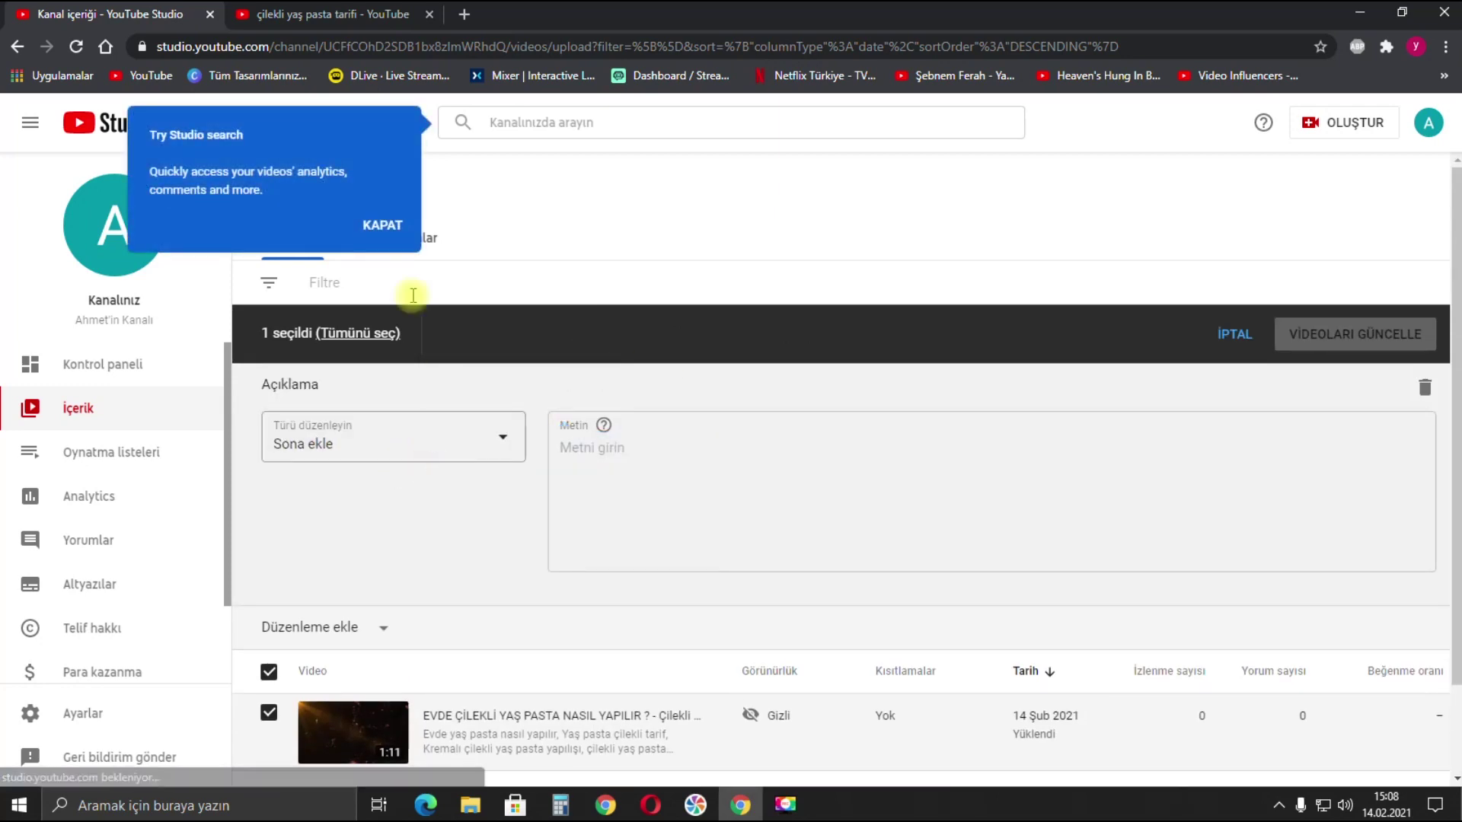
{"action": "left_click", "coordinate": [381, 225]}
{"action": "left_click", "coordinate": [597, 458]}
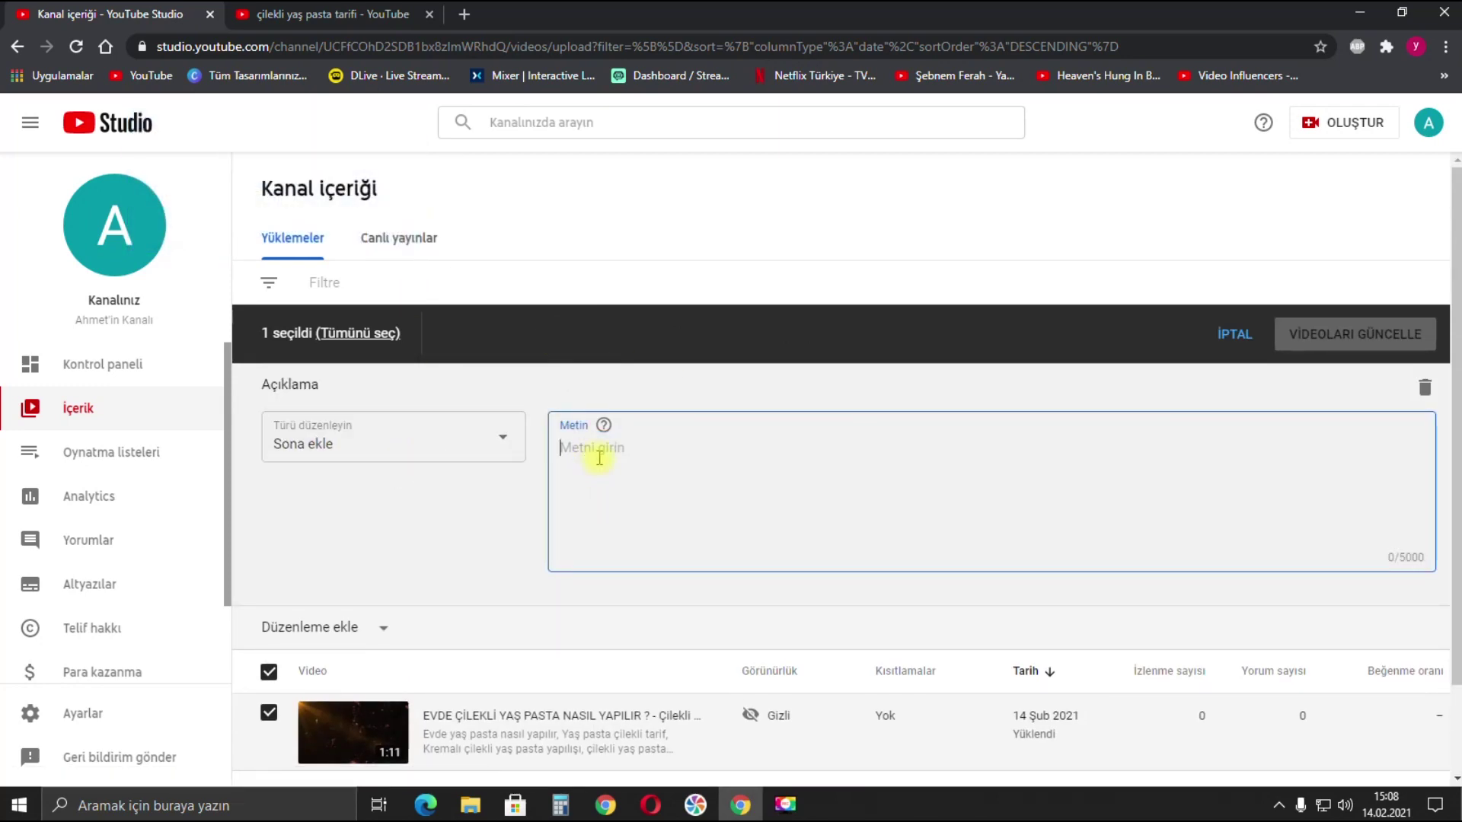
{"action": "type", "text": "#çilekliyaşpa"}
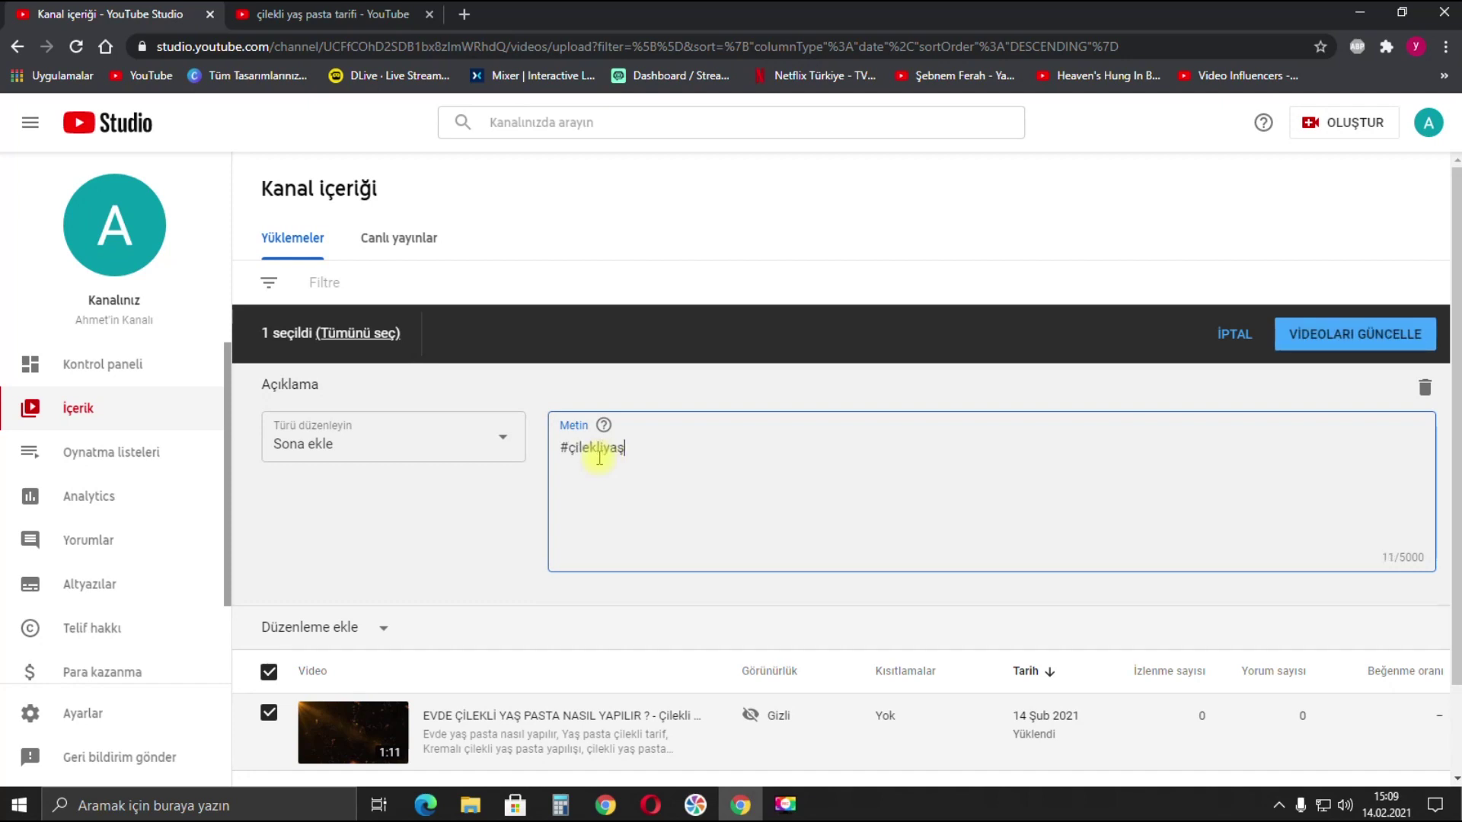
{"action": "type", "text": "sta"}
{"action": "type", "text": ", #çilekliyaşpastatarifi, #kolayyaşpasta"}
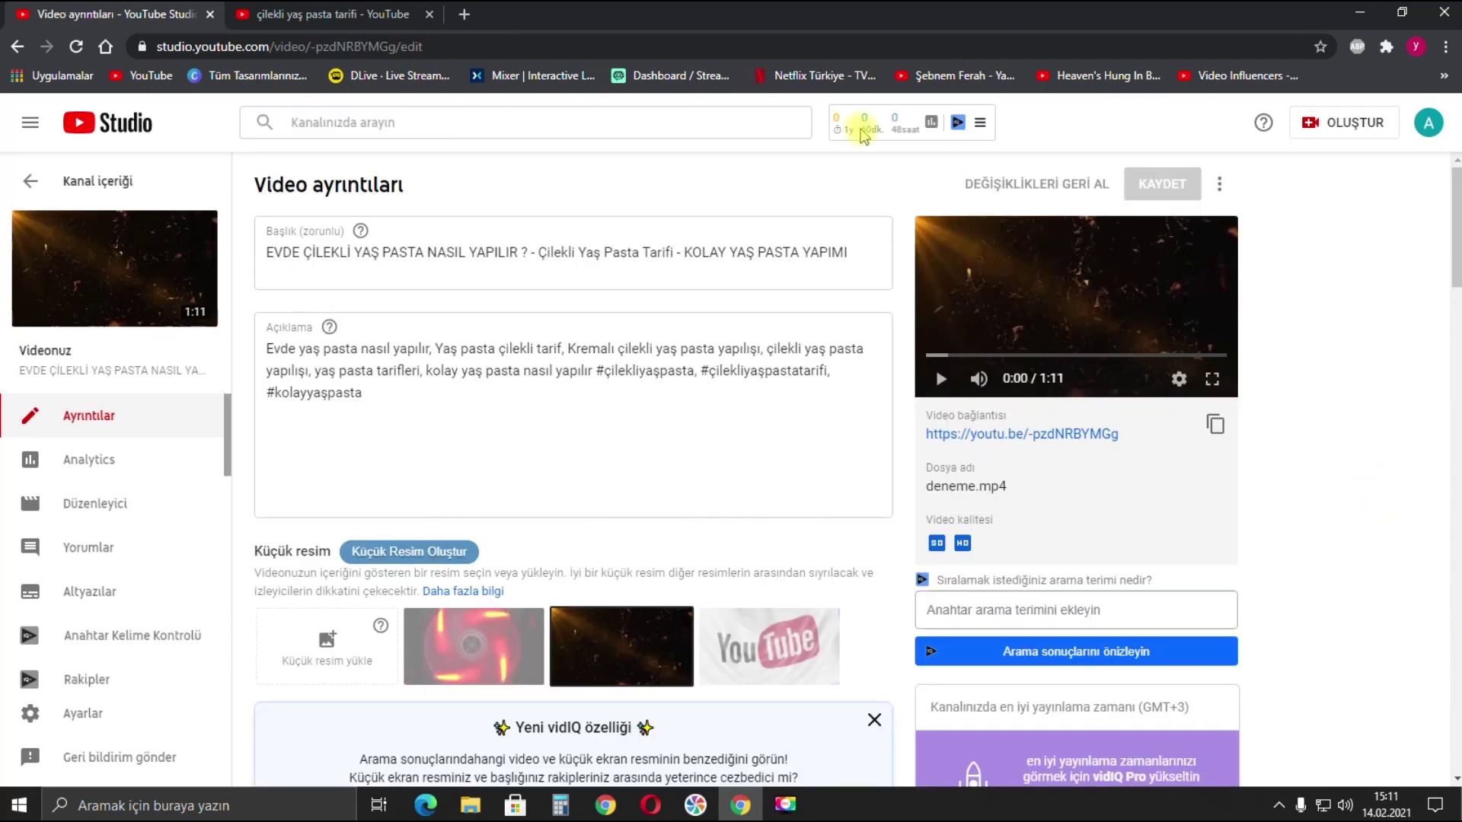
Compare the average view duration, average percentage viewed and retention curves of the Discord, YouTube earnings and channel growth videos
{"action": "left_click", "coordinate": [107, 123]}
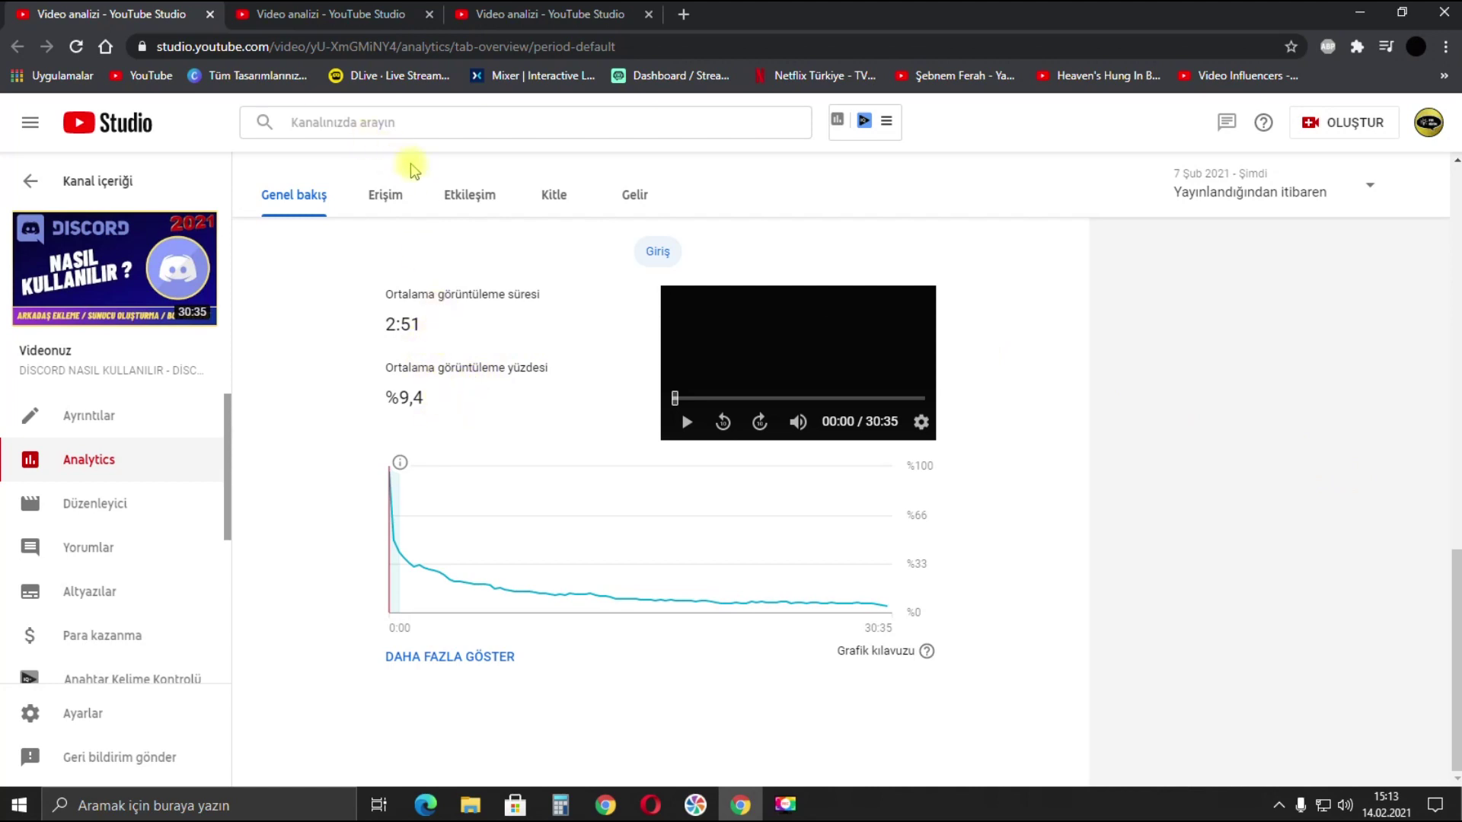
{"action": "left_click", "coordinate": [343, 13]}
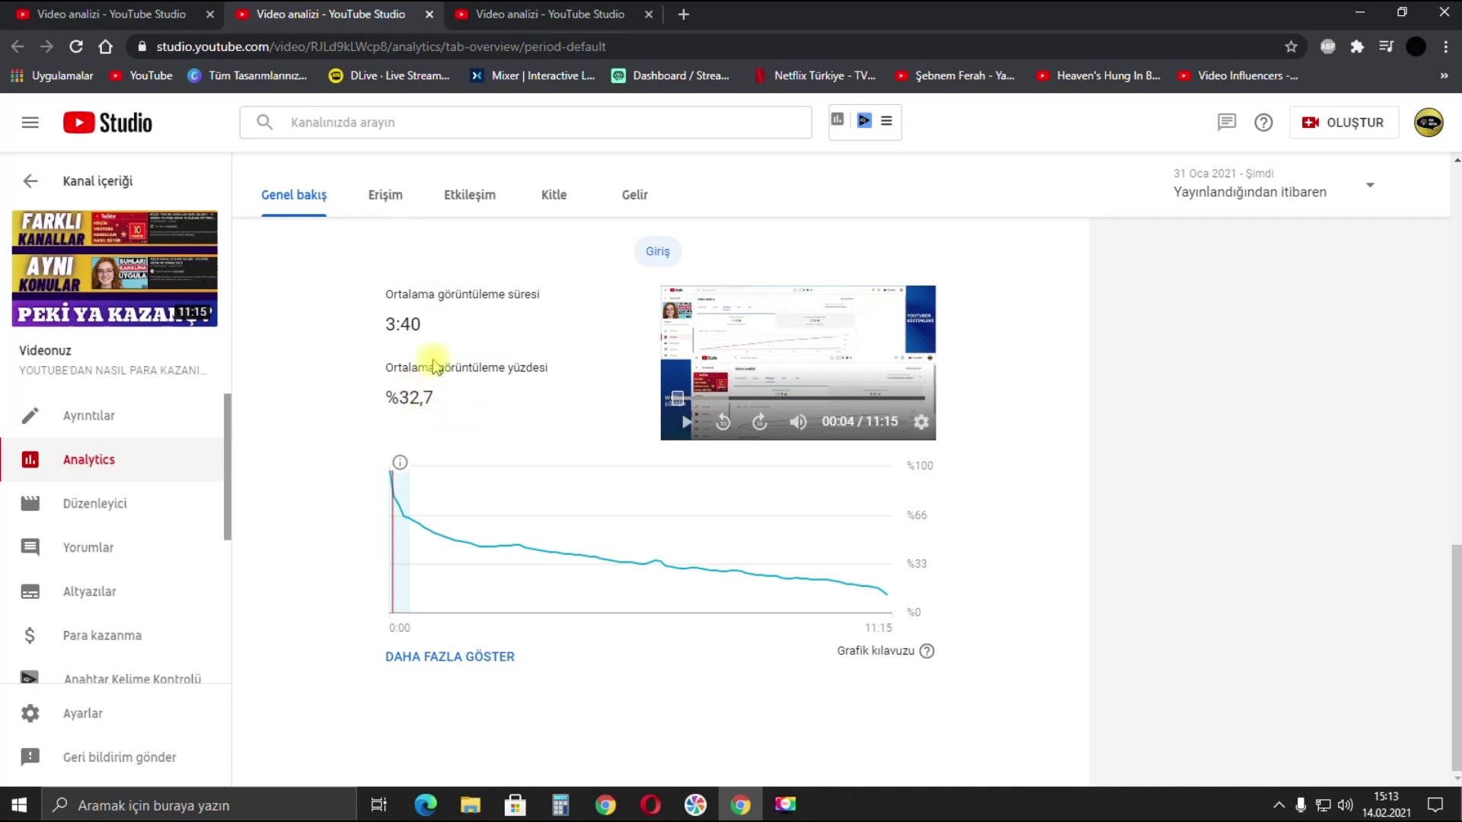
{"action": "left_click", "coordinate": [537, 15]}
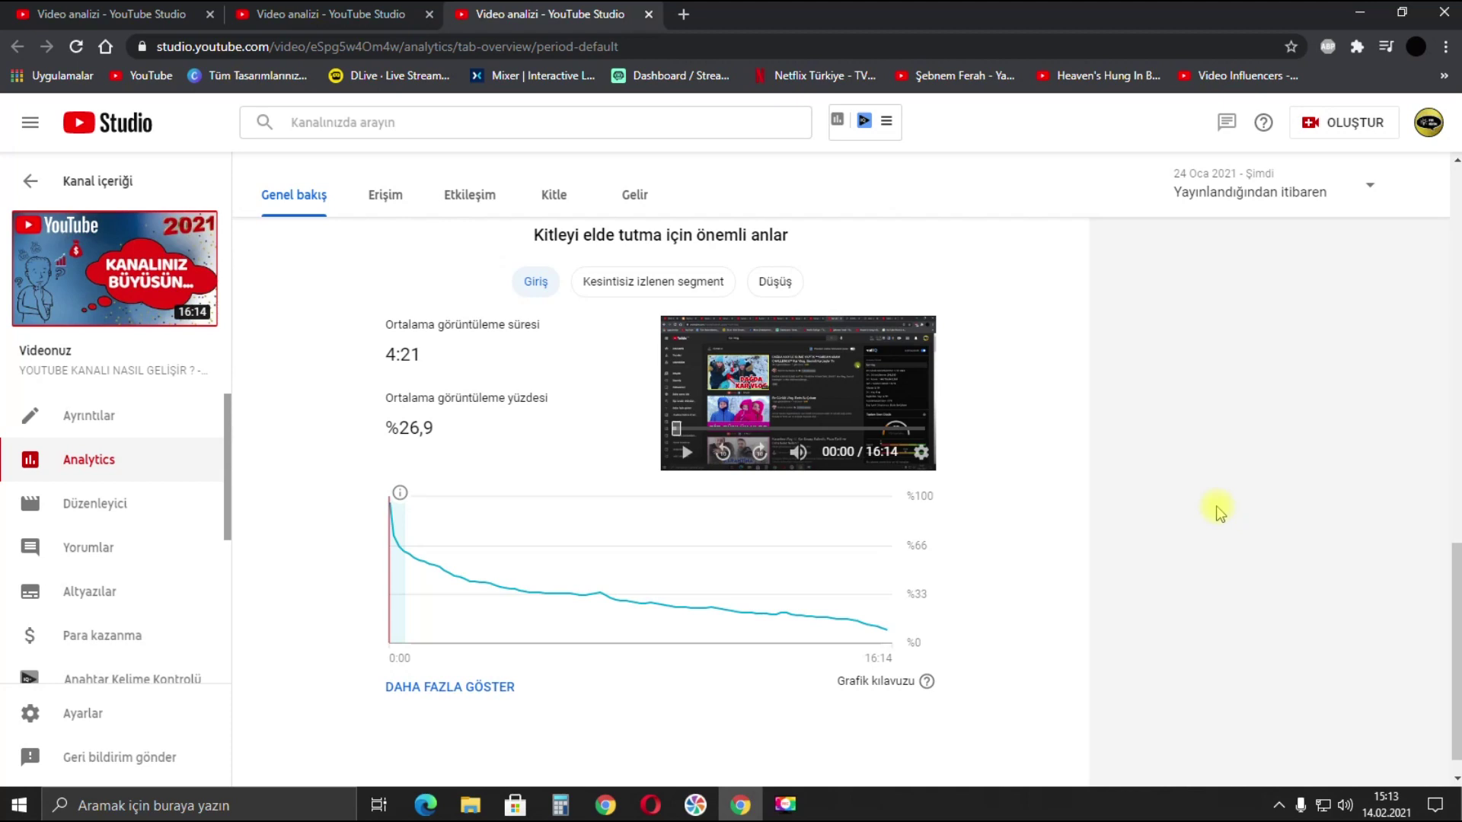
{"action": "left_click", "coordinate": [301, 17]}
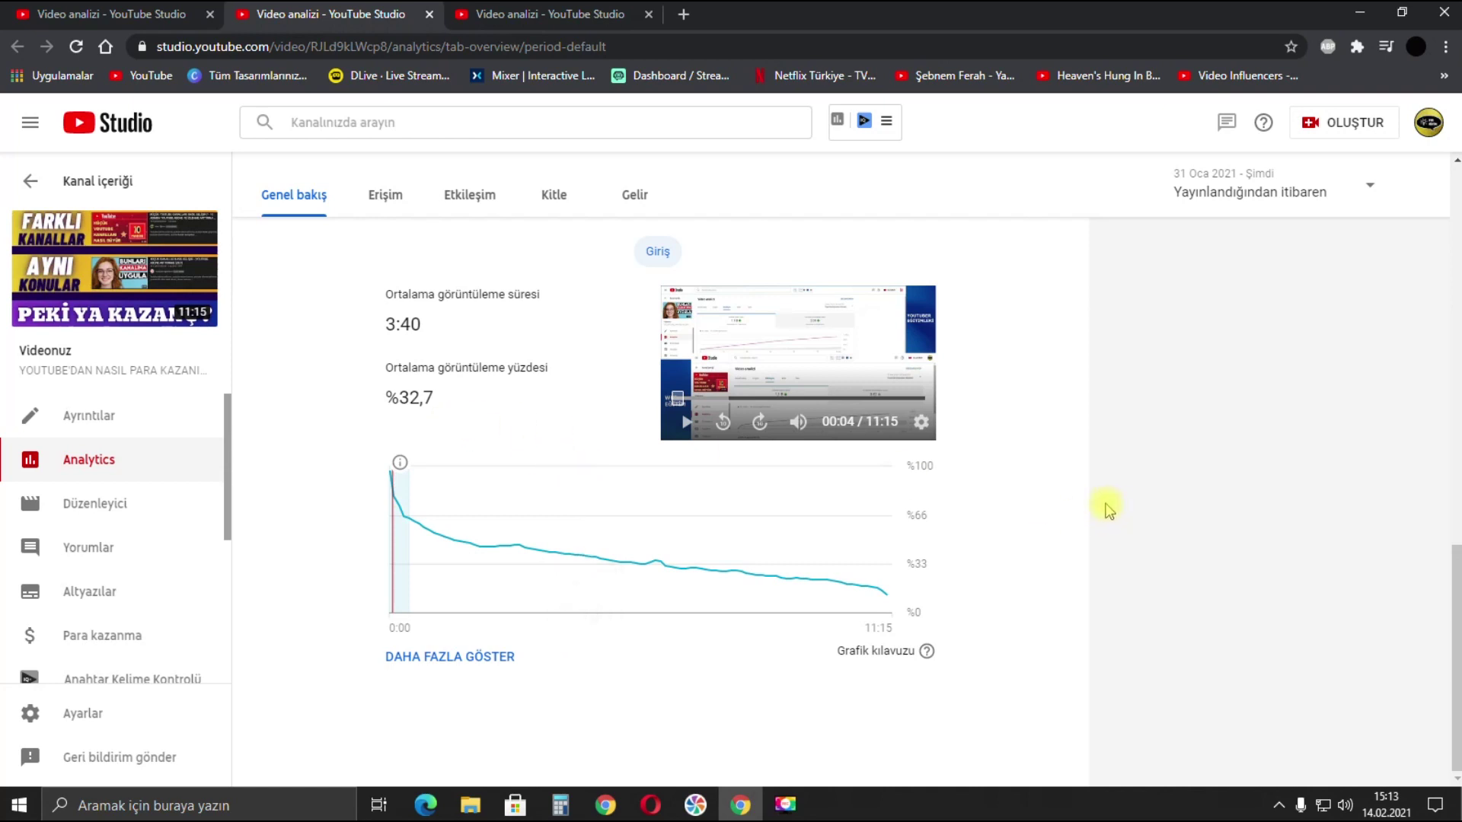
{"action": "left_click", "coordinate": [129, 16]}
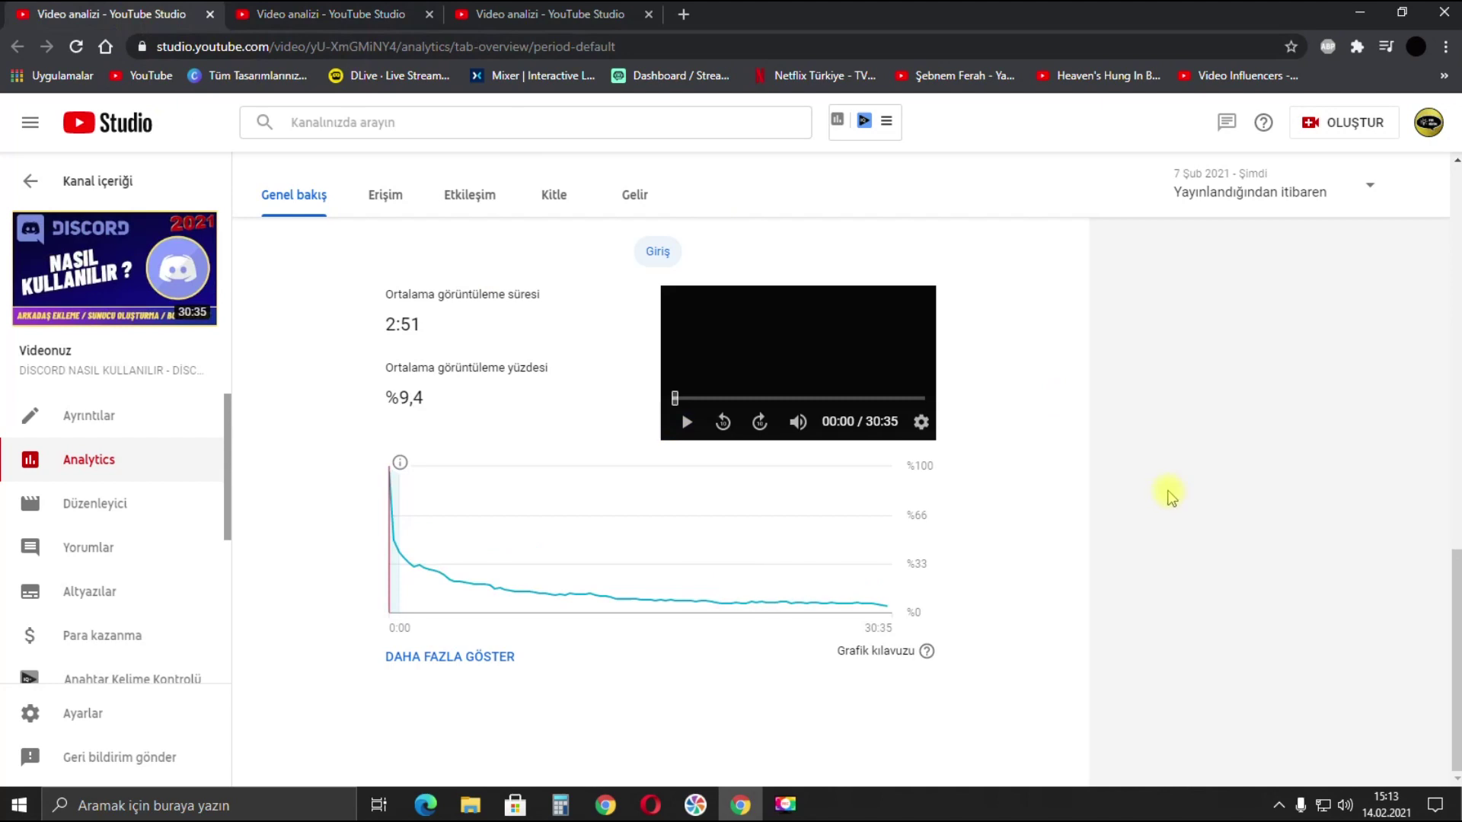
Review the overview summary and view figures of each of the three videos, closing the first two videos' analytics once examined
{"action": "scroll", "coordinate": [1149, 491], "scroll_direction": "up", "scroll_amount": 10}
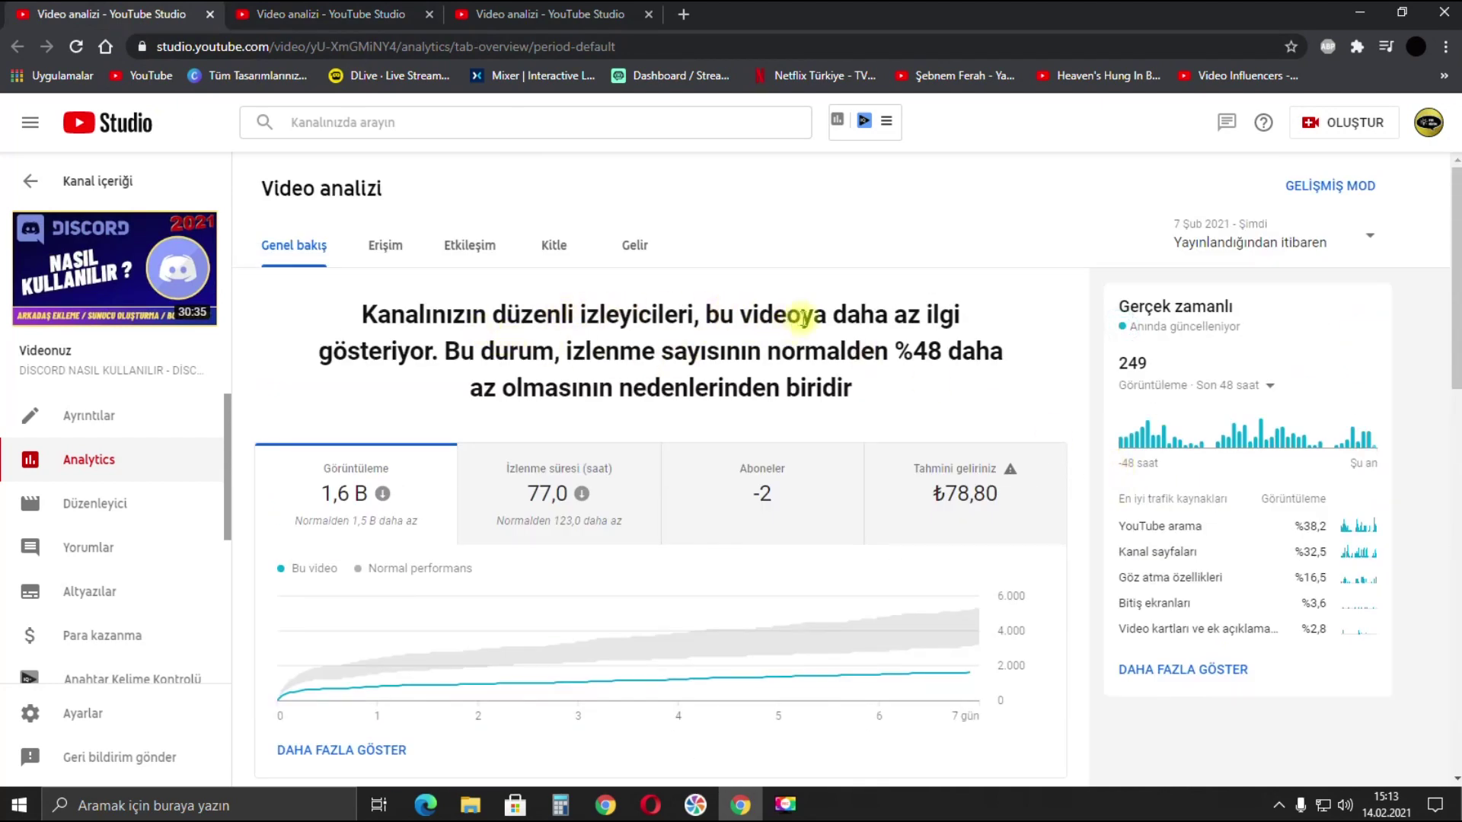
{"action": "left_click_drag", "start_coordinate": [569, 352], "coordinate": [742, 347]}
{"action": "left_click", "coordinate": [746, 346]}
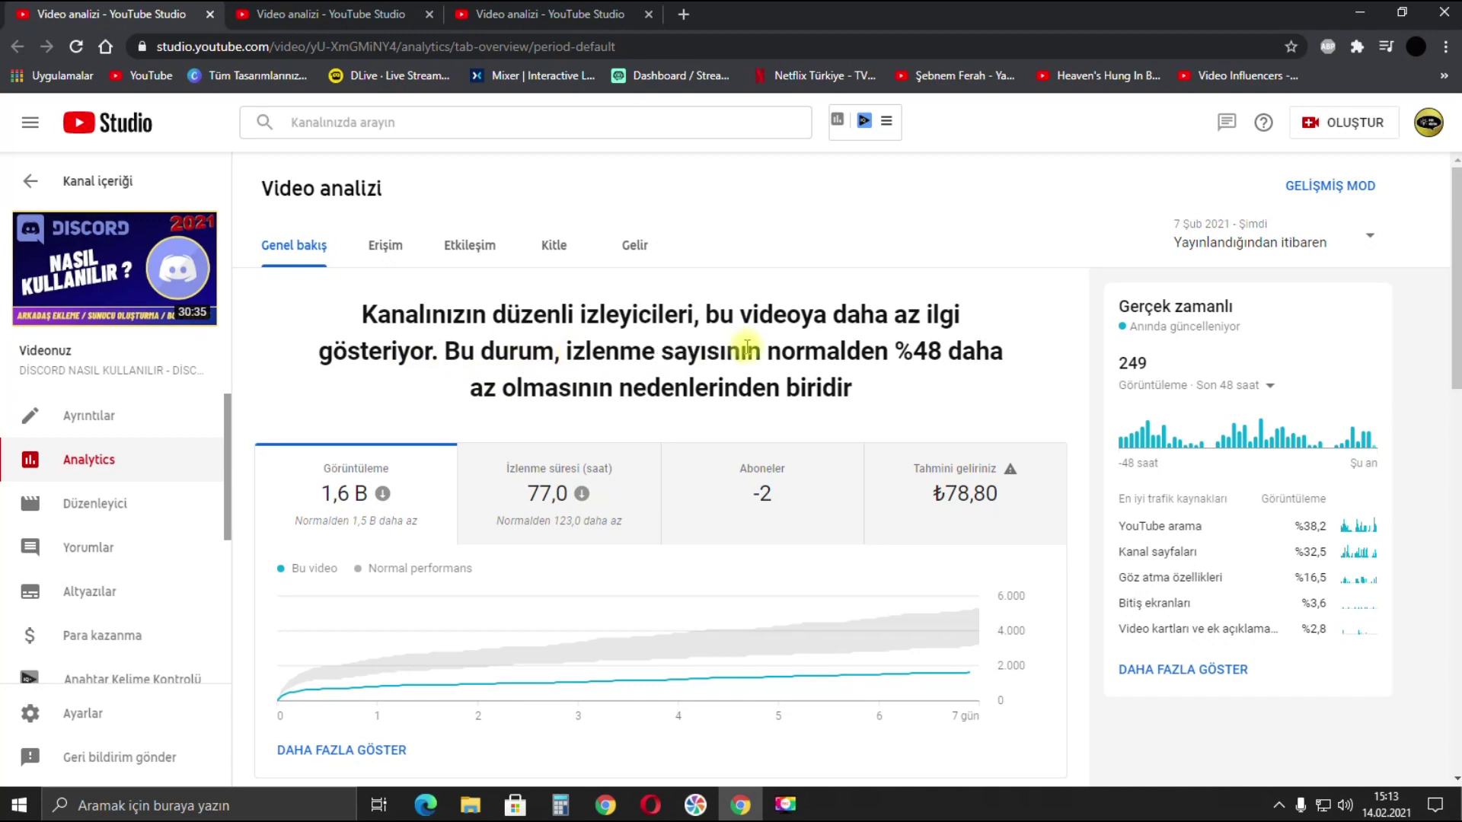
{"action": "left_click", "coordinate": [211, 15]}
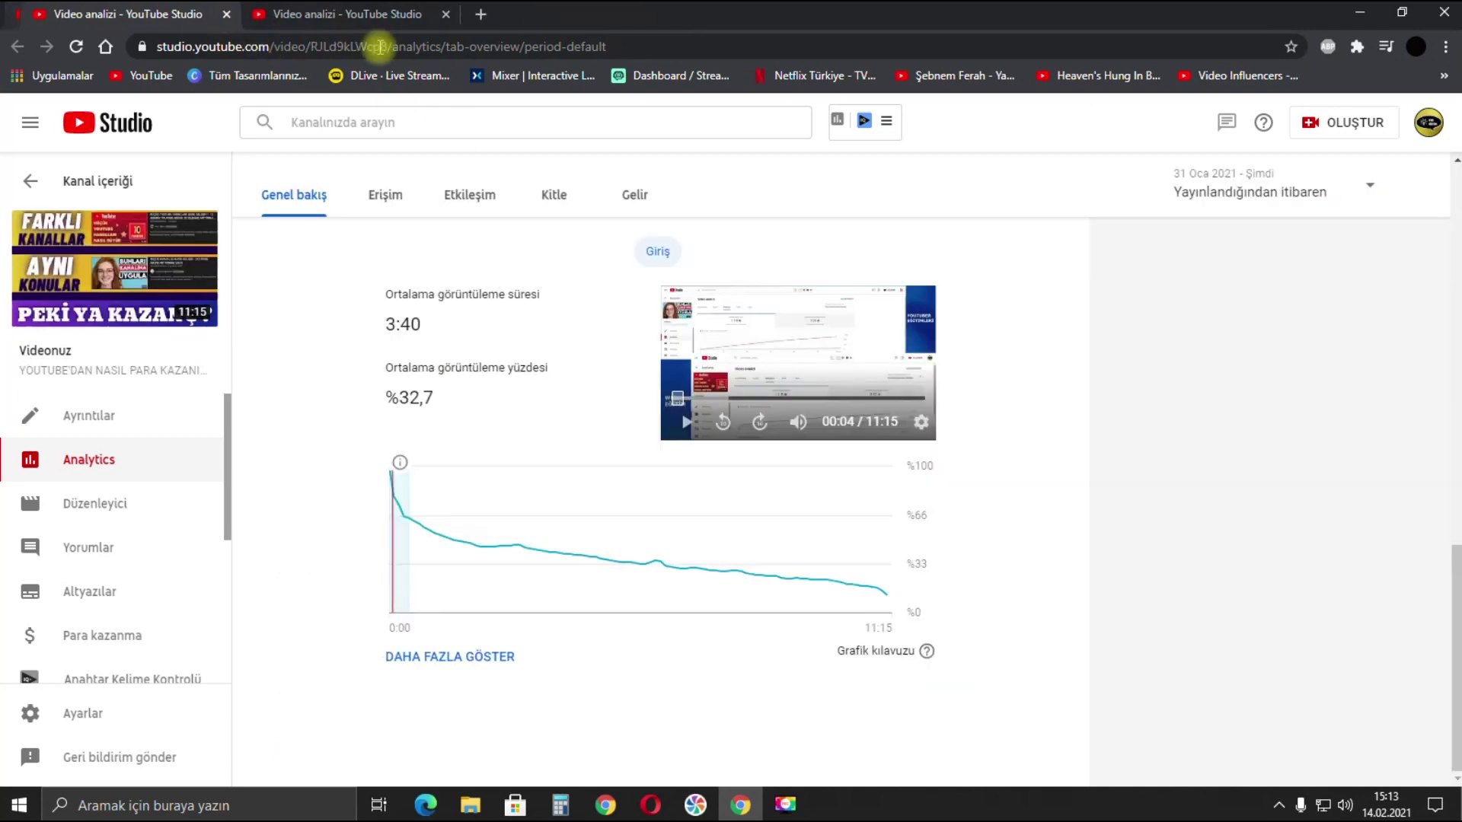
{"action": "scroll", "coordinate": [1038, 539], "scroll_direction": "up", "scroll_amount": 15}
{"action": "scroll", "coordinate": [1066, 493], "scroll_direction": "up", "scroll_amount": 2}
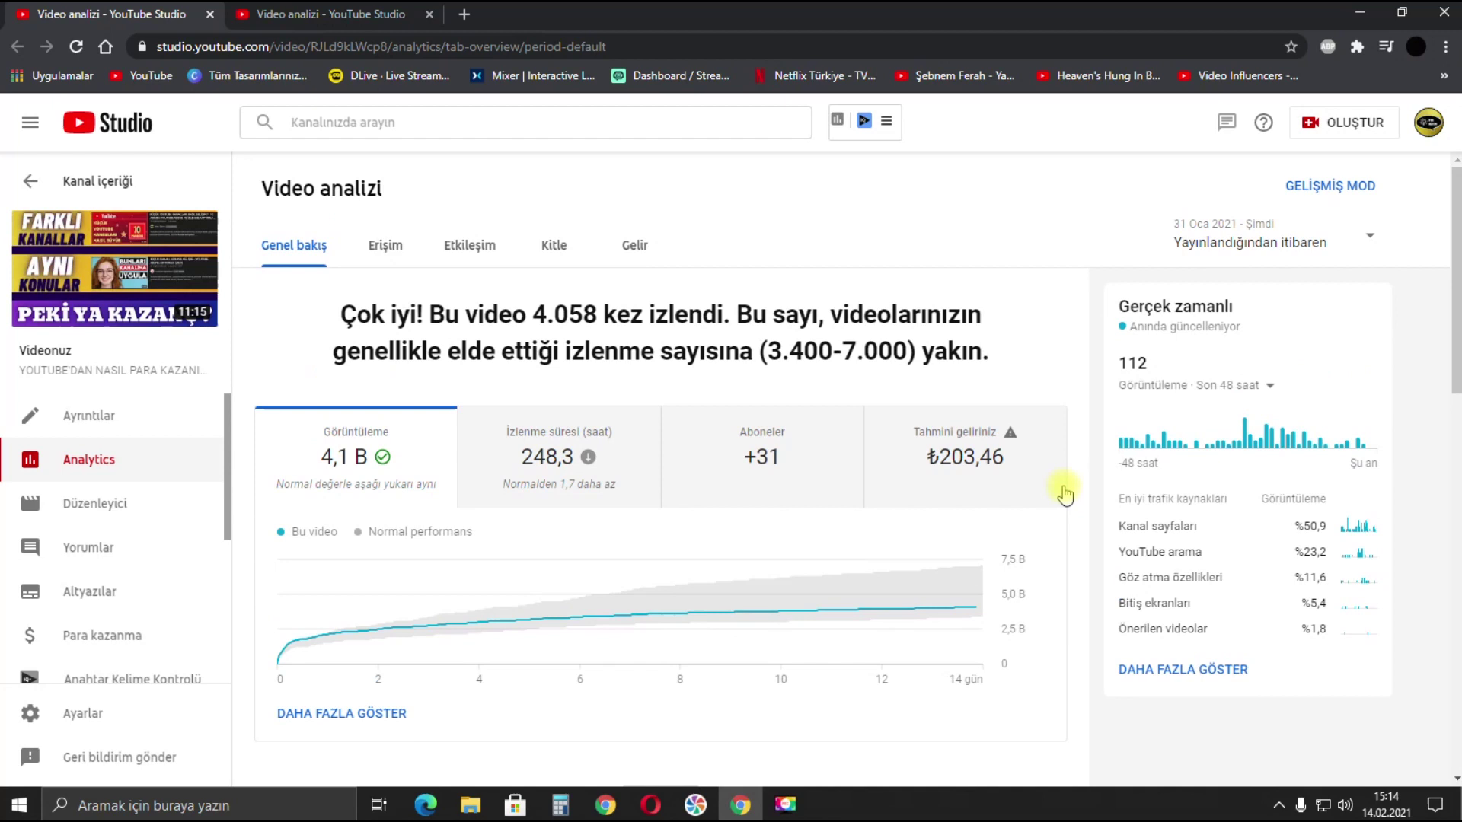
{"action": "middle_click", "coordinate": [365, 16]}
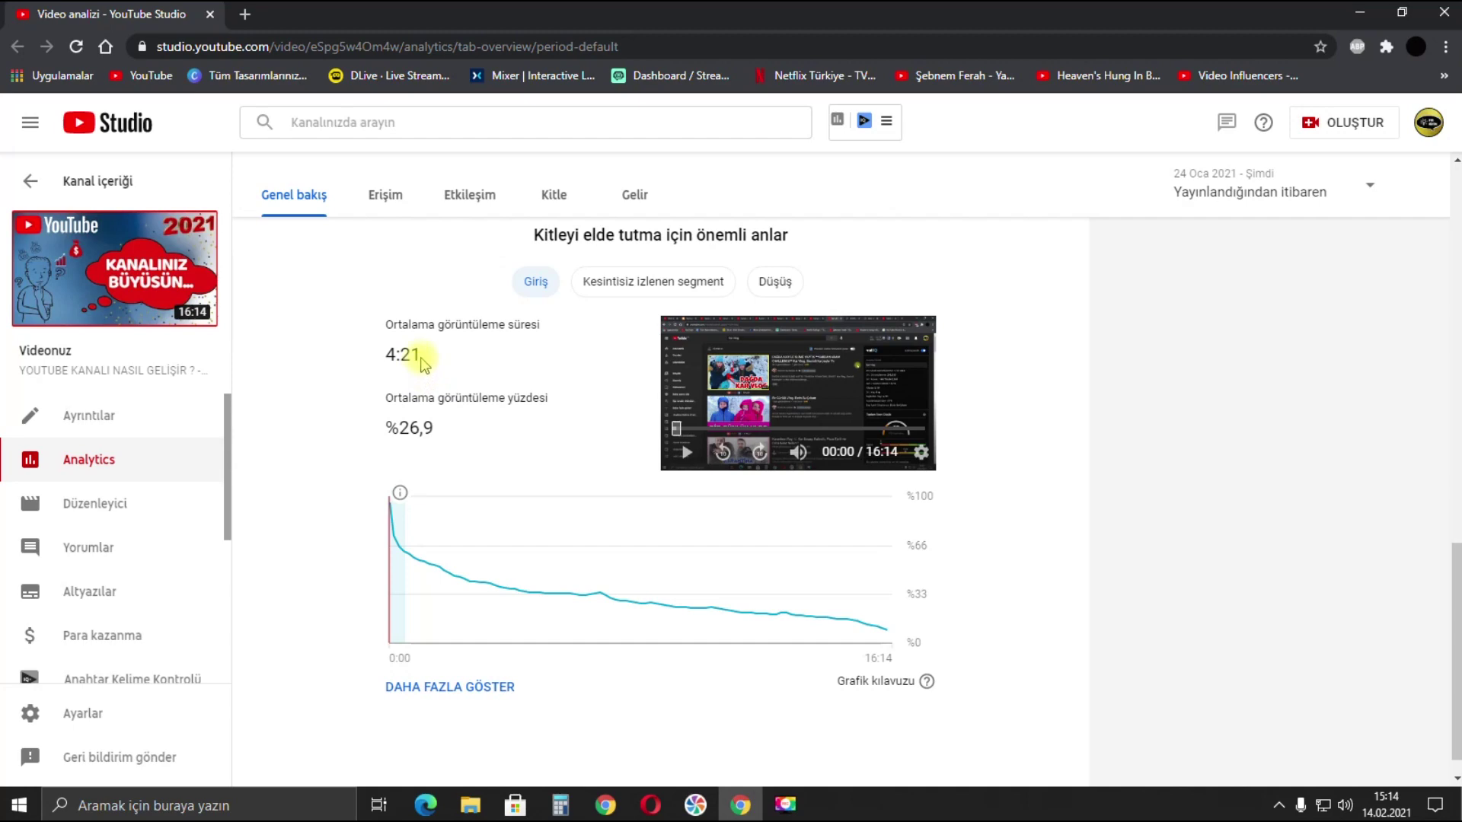
{"action": "scroll", "coordinate": [1284, 564], "scroll_direction": "up", "scroll_amount": 10}
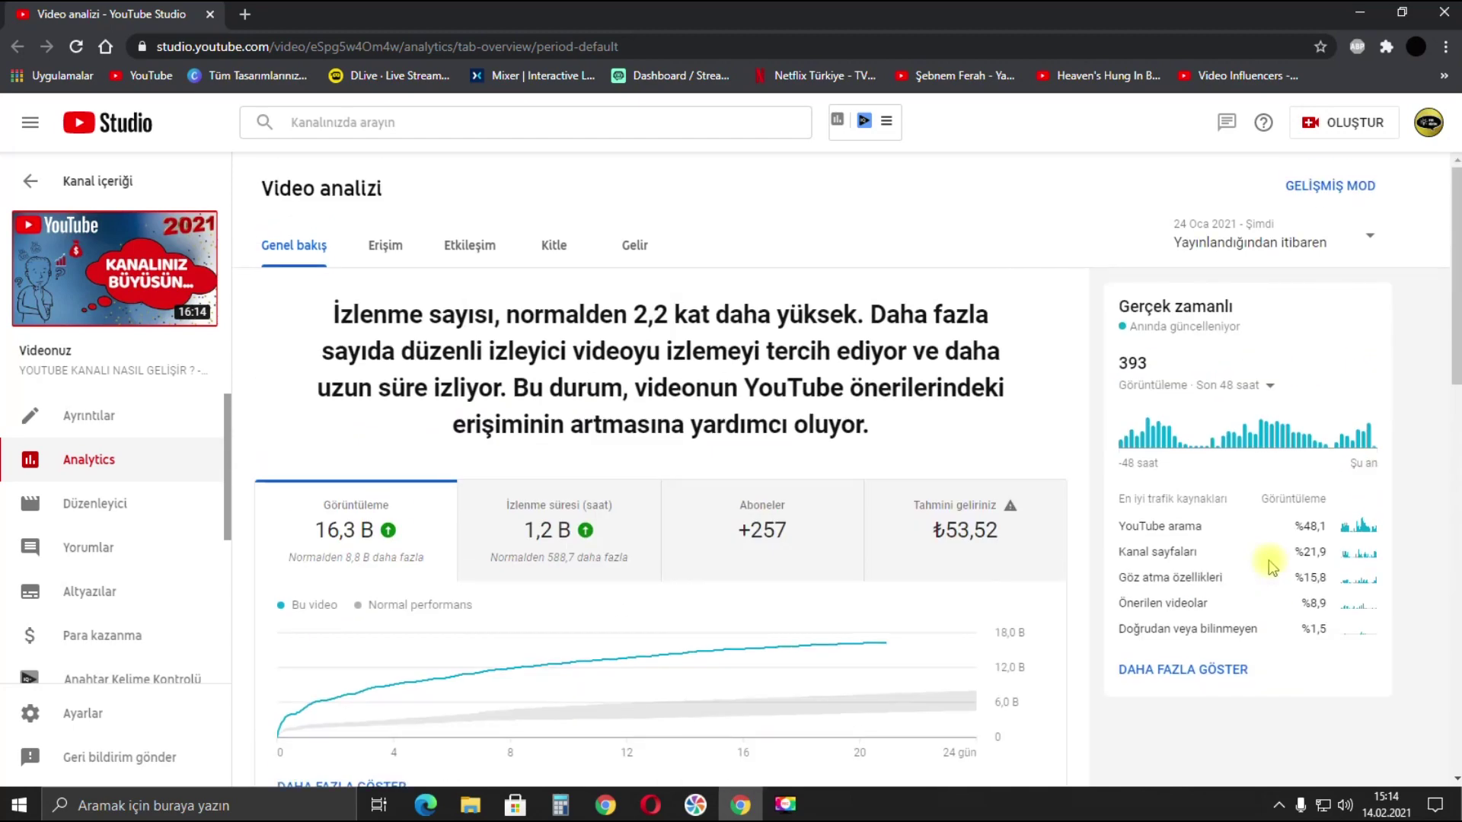